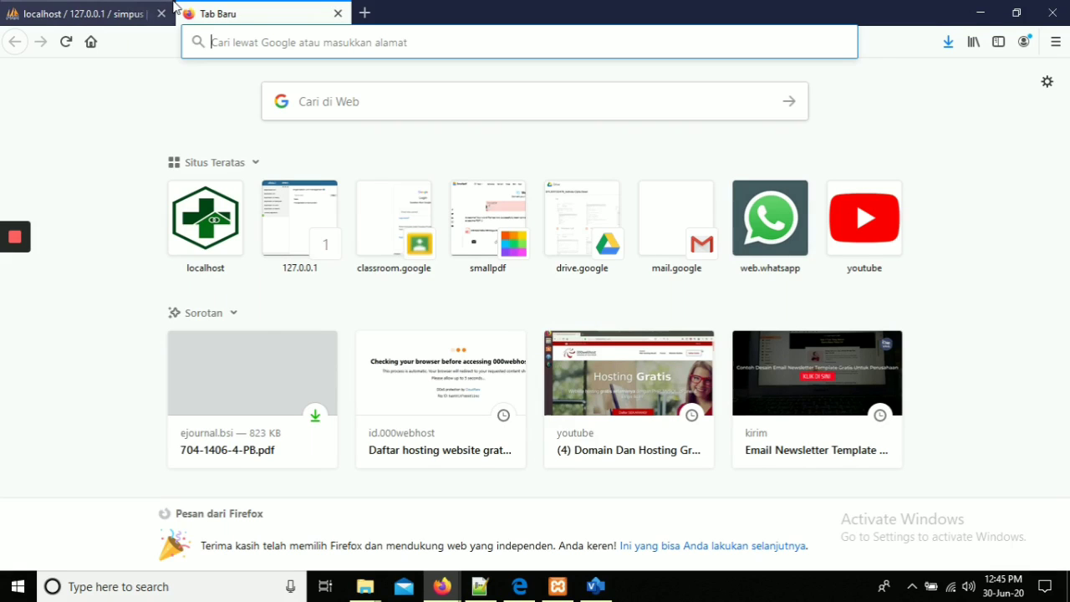
After checking the simpus tables, load localhost/Puskesmas/ in the blank Firefox tab.
{"action": "left_click", "coordinate": [75, 10]}
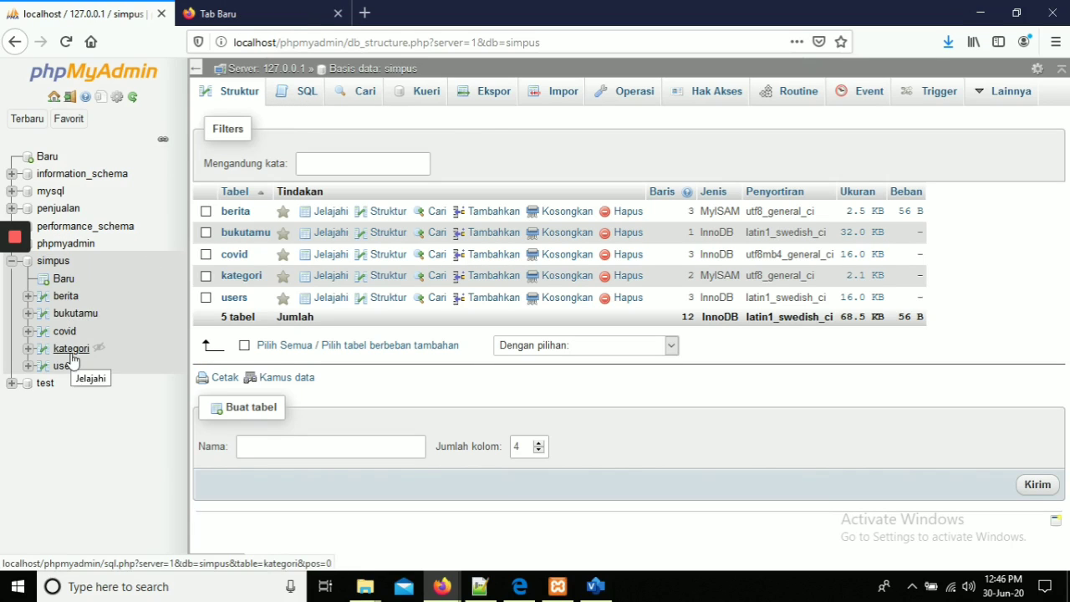
{"action": "left_click", "coordinate": [251, 9]}
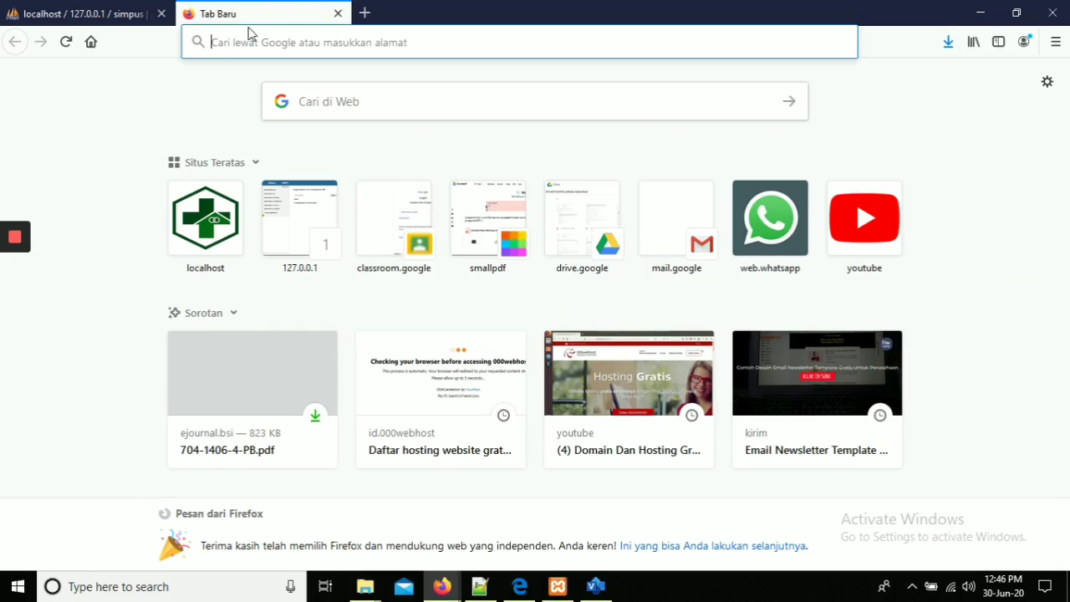
{"action": "type", "text": "local"}
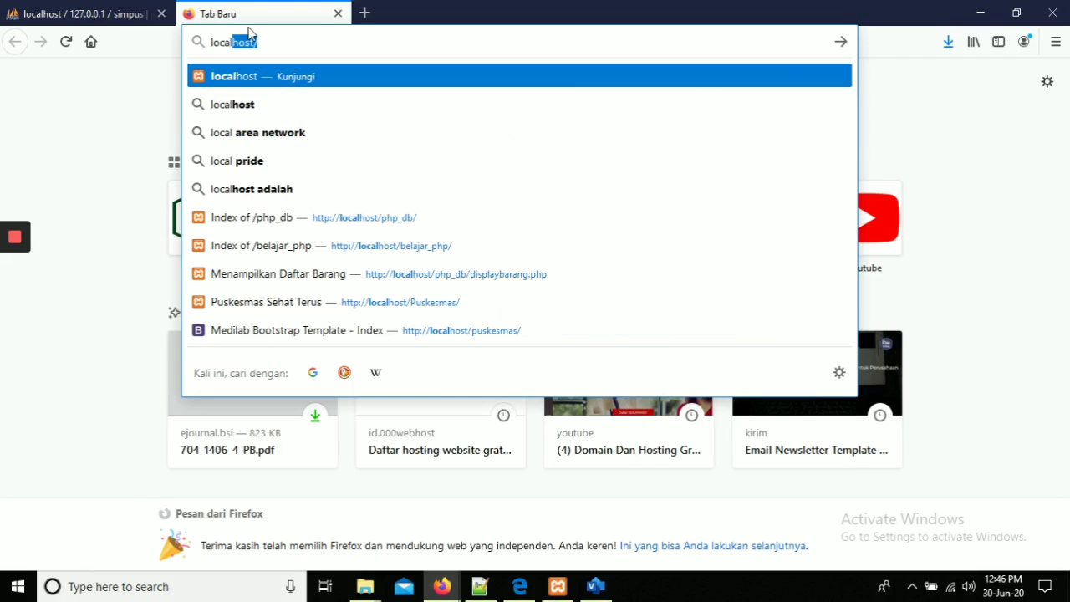
{"action": "type", "text": "host"}
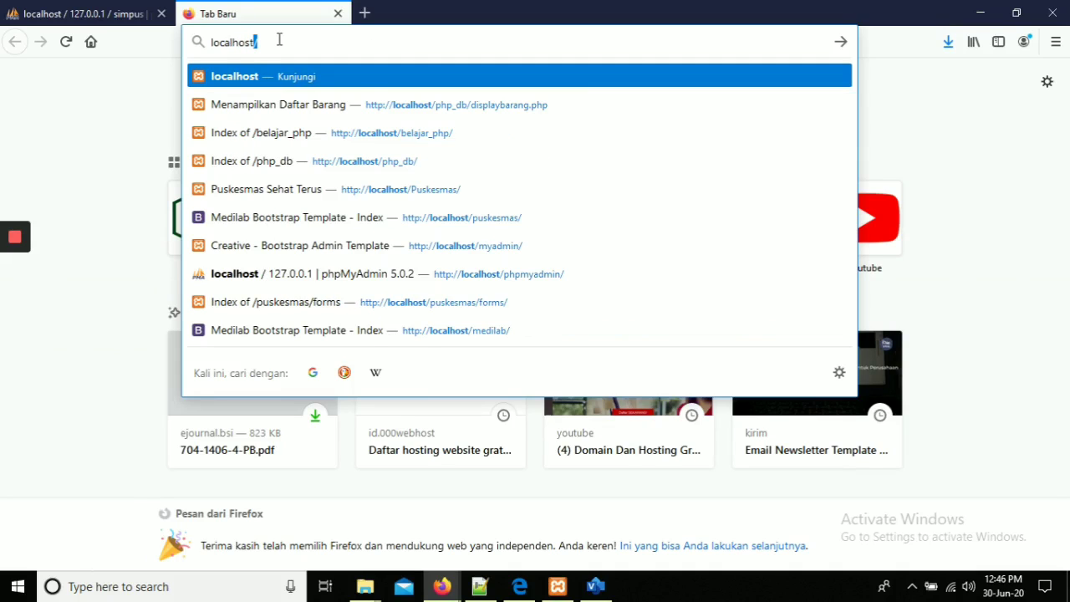
{"action": "type", "text": "/pus"}
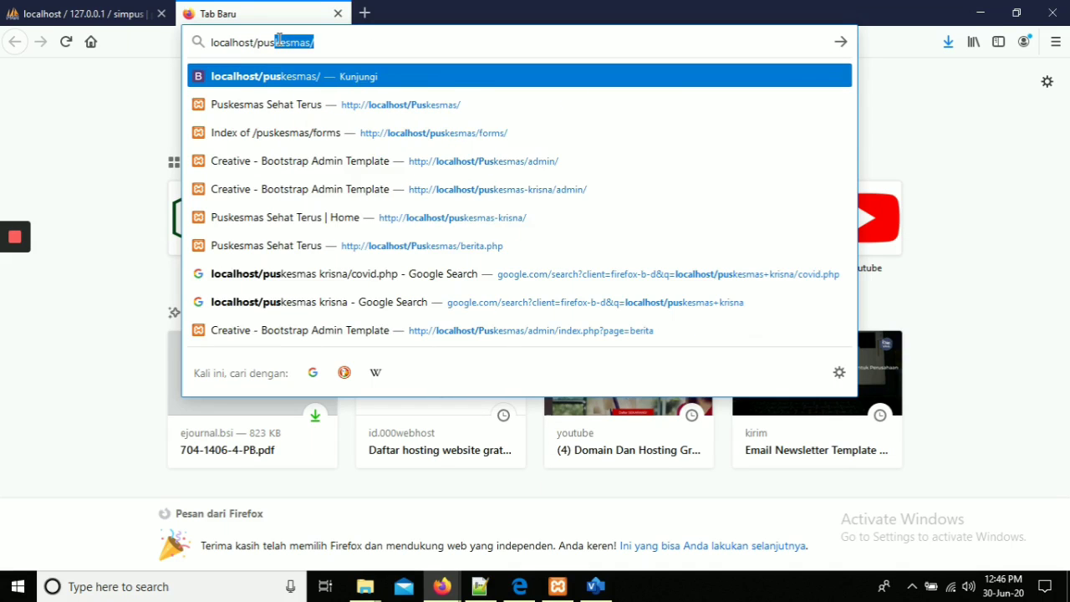
{"action": "key", "text": "BackSpace"}
{"action": "key", "text": "BackSpace"}
{"action": "key", "text": "BackSpace"}
{"action": "key", "text": "BackSpace"}
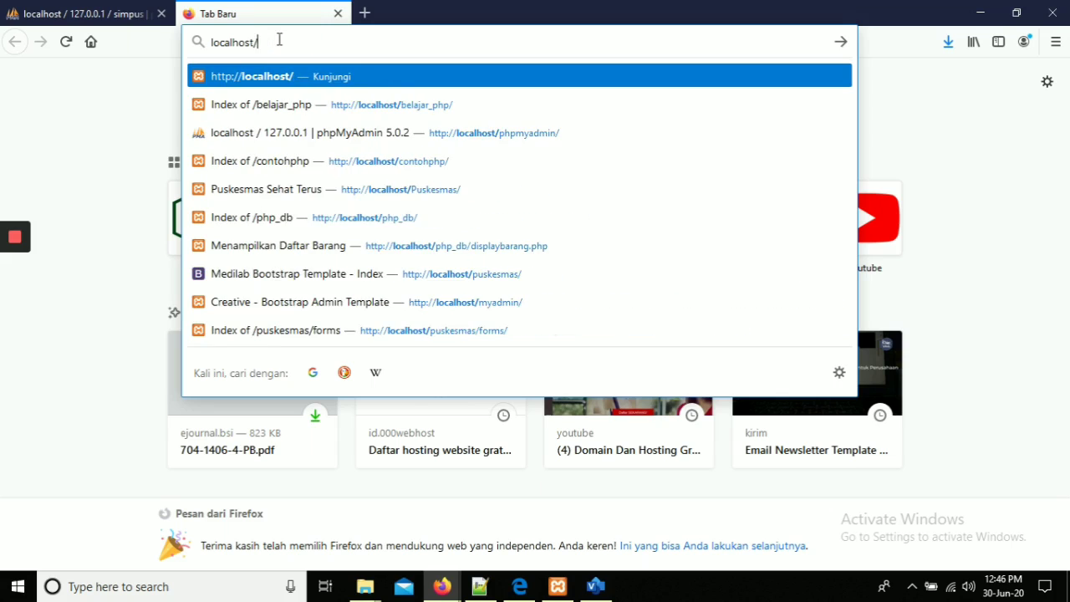
{"action": "type", "text": "Puskesmas/"}
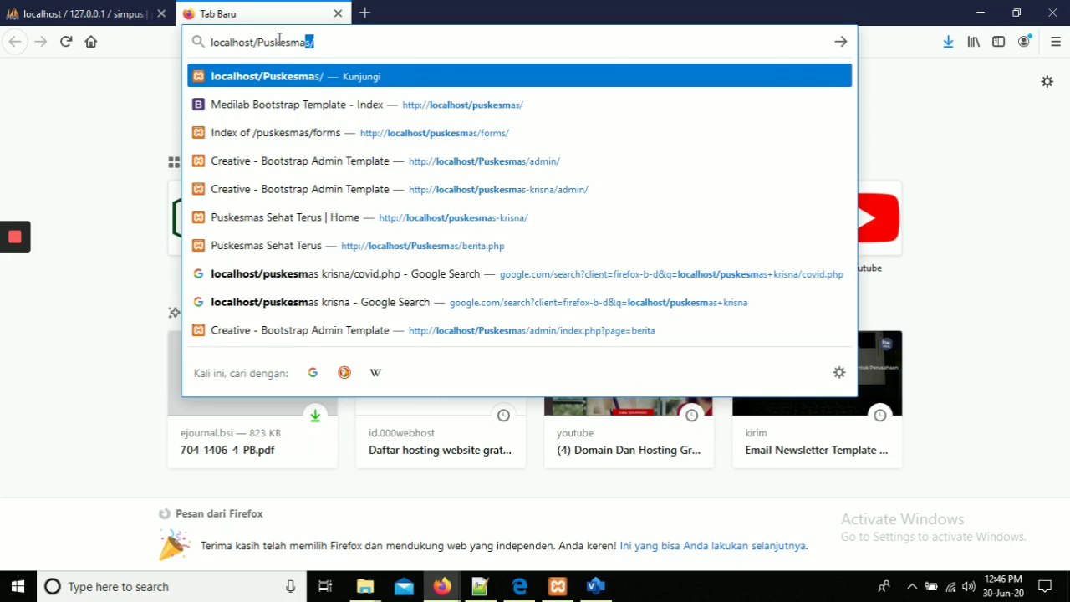
{"action": "key", "text": "Return"}
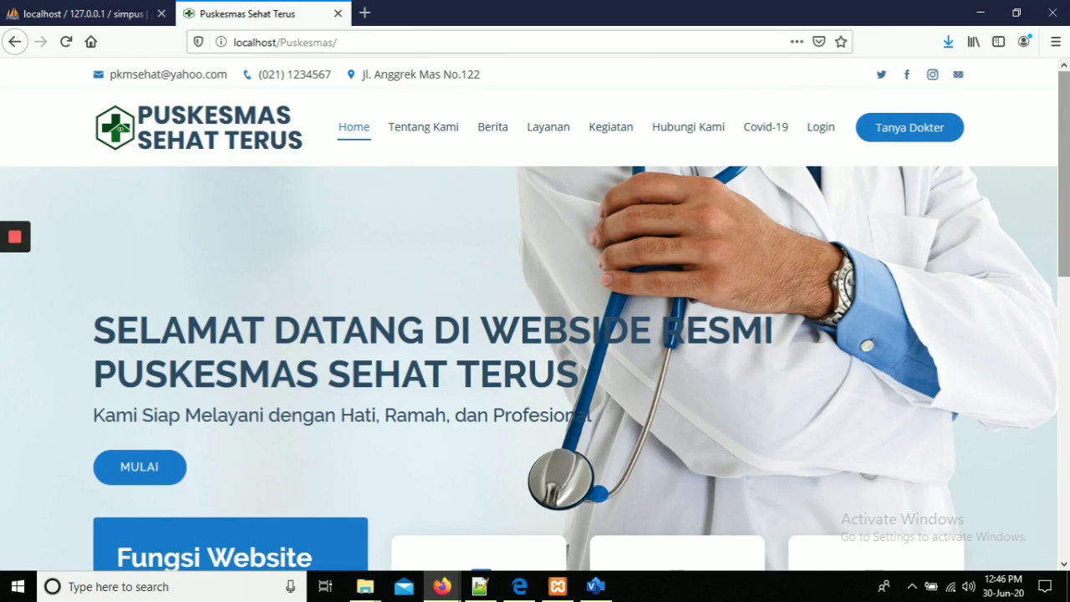
Scroll the home page to the footer and back up, then go to Tentang Kami via MULAI.
{"action": "scroll", "coordinate": [1063, 209], "scroll_direction": "down", "scroll_amount": 2}
{"action": "scroll", "coordinate": [535, 314], "scroll_direction": "down", "scroll_amount": 5}
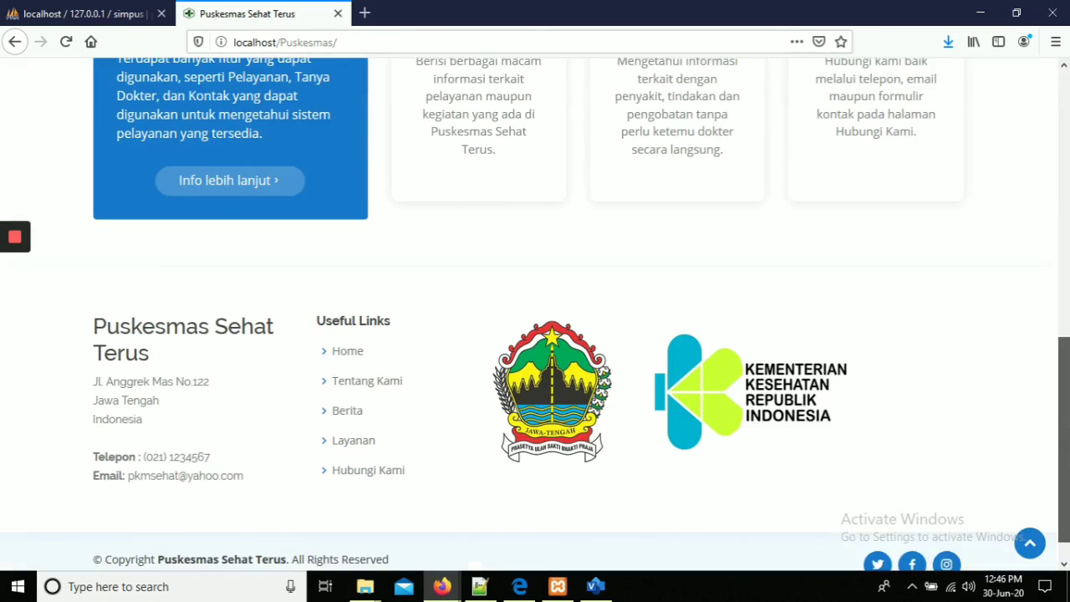
{"action": "scroll", "coordinate": [535, 314], "scroll_direction": "up", "scroll_amount": 10}
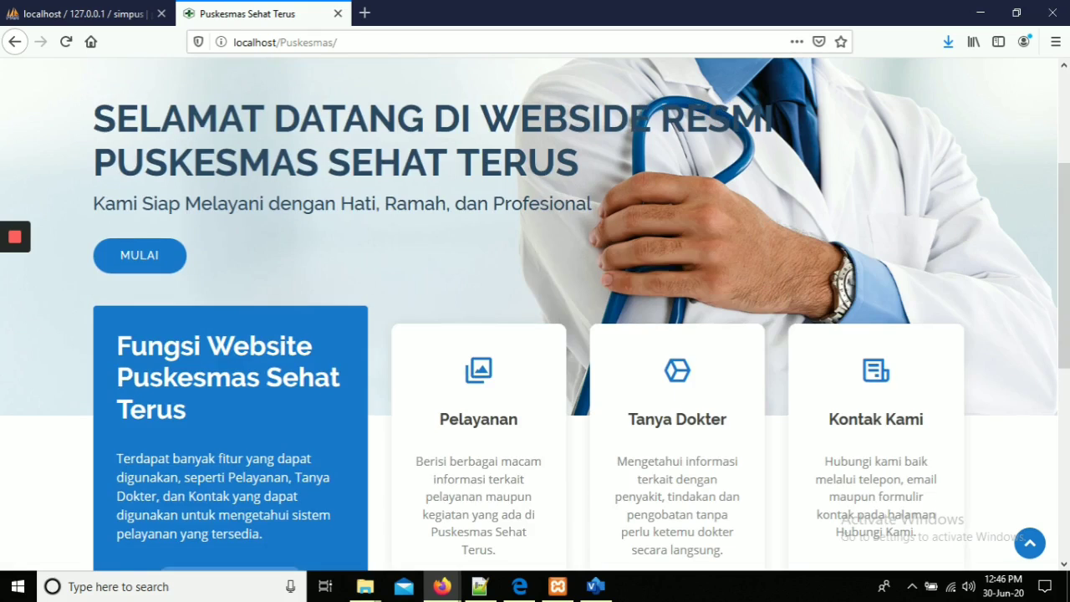
{"action": "scroll", "coordinate": [535, 314], "scroll_direction": "up", "scroll_amount": 2}
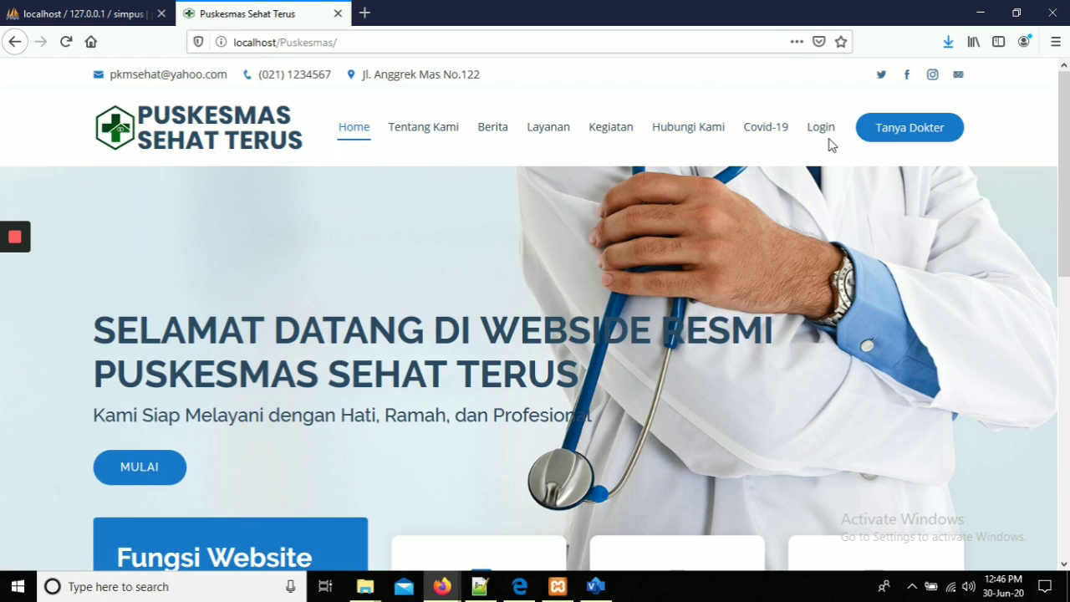
{"action": "left_click_drag", "start_coordinate": [1068, 122], "coordinate": [1067, 304]}
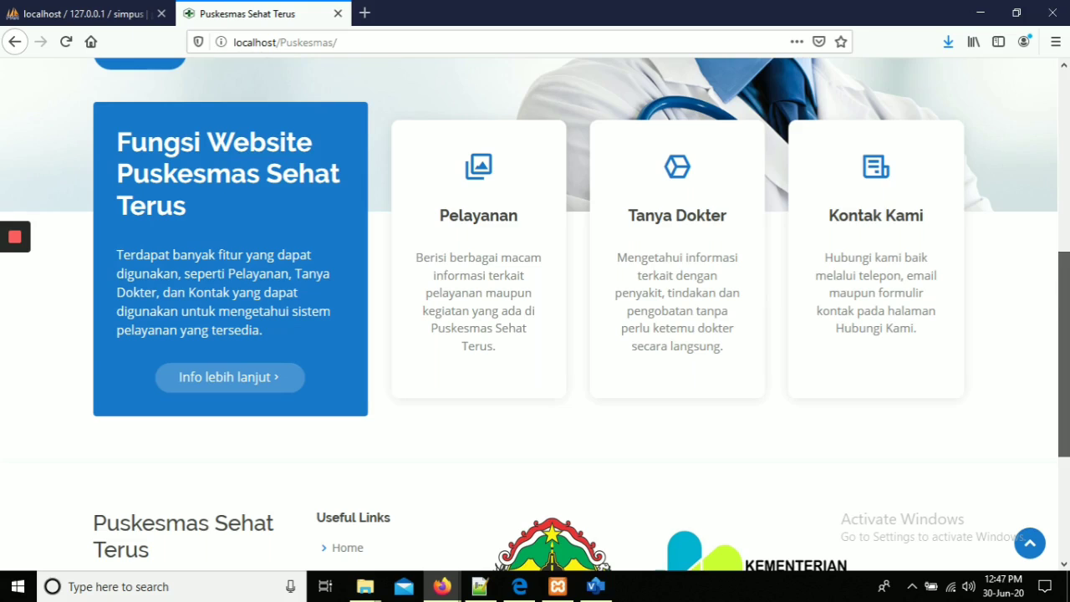
{"action": "scroll", "coordinate": [1063, 351], "scroll_direction": "down", "scroll_amount": 3}
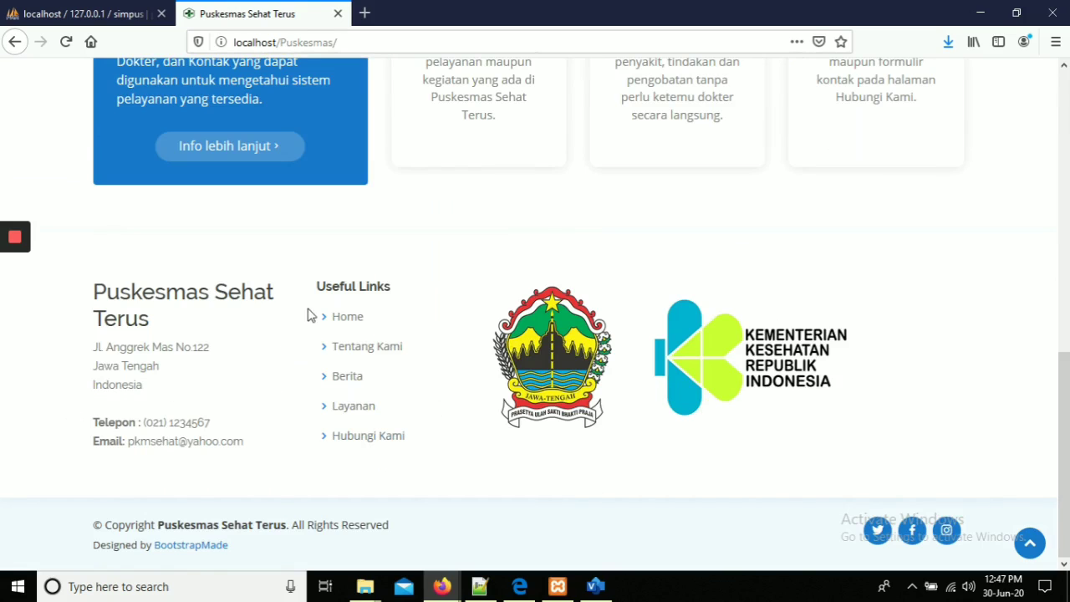
{"action": "mouse_move", "coordinate": [1065, 456]}
{"action": "left_mouse_down"}
{"action": "mouse_move", "coordinate": [1065, 247]}
{"action": "mouse_move", "coordinate": [1066, 456]}
{"action": "left_mouse_up"}
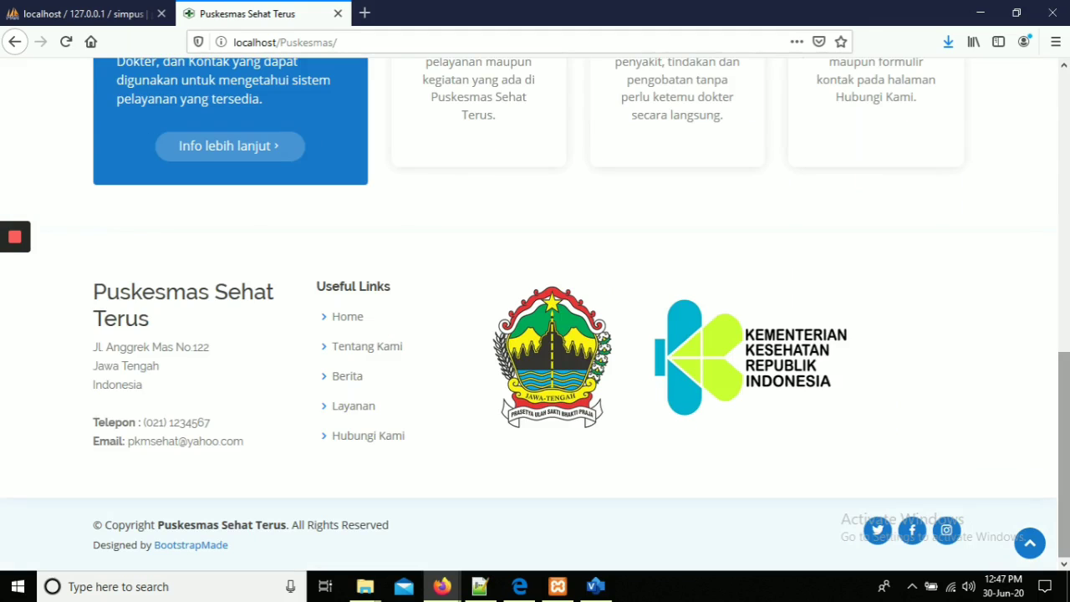
{"action": "mouse_move", "coordinate": [1065, 456]}
{"action": "left_mouse_down"}
{"action": "mouse_move", "coordinate": [1065, 171]}
{"action": "mouse_move", "coordinate": [1065, 229]}
{"action": "left_mouse_up"}
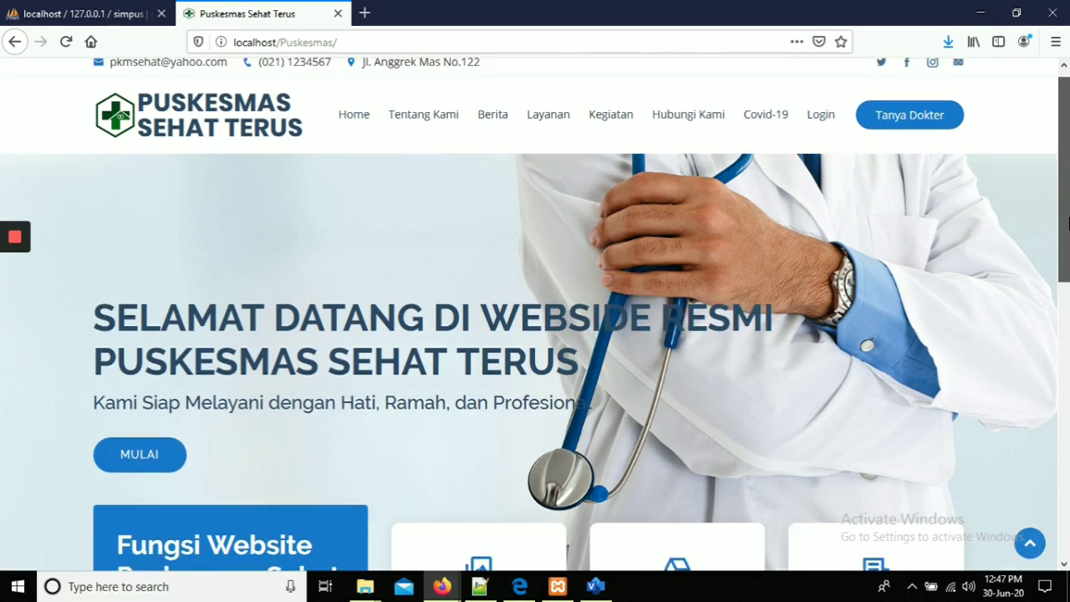
{"action": "left_click_drag", "start_coordinate": [1065, 278], "coordinate": [1068, 148]}
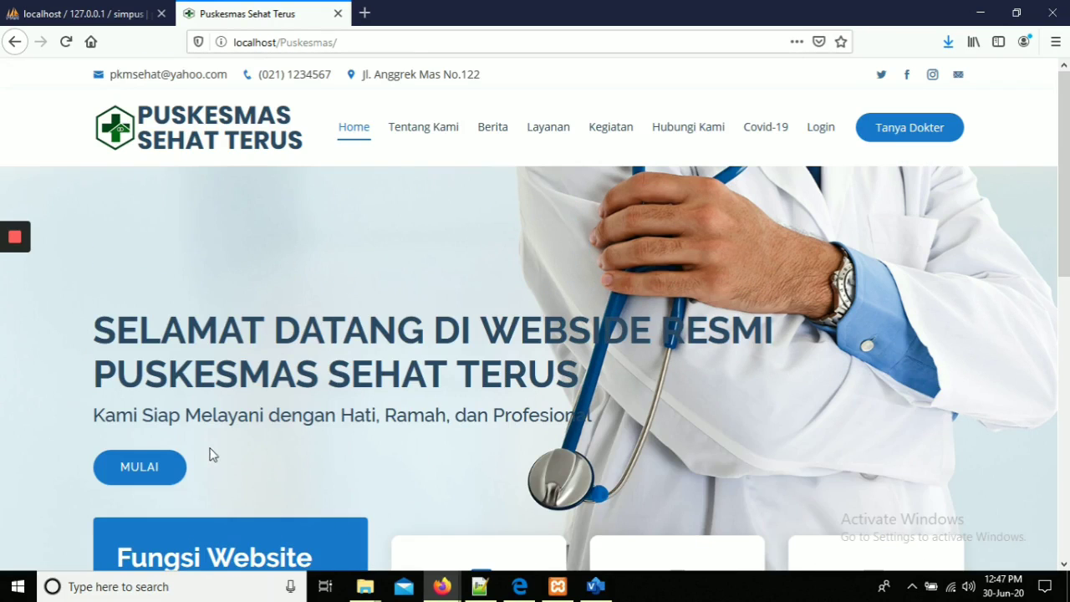
{"action": "left_click", "coordinate": [137, 471]}
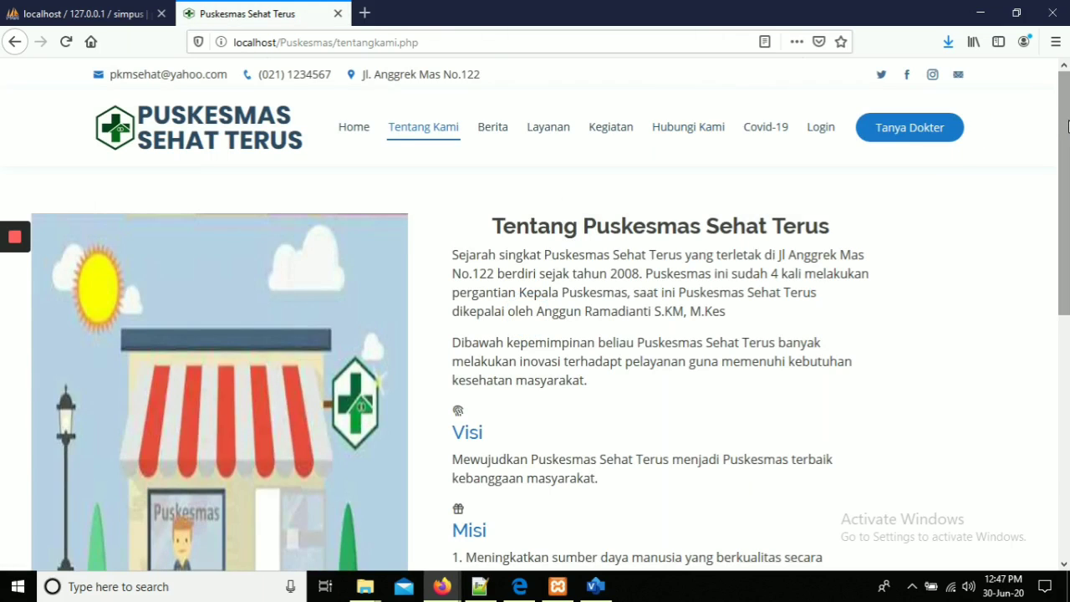
{"action": "left_click_drag", "start_coordinate": [1067, 126], "coordinate": [1066, 186]}
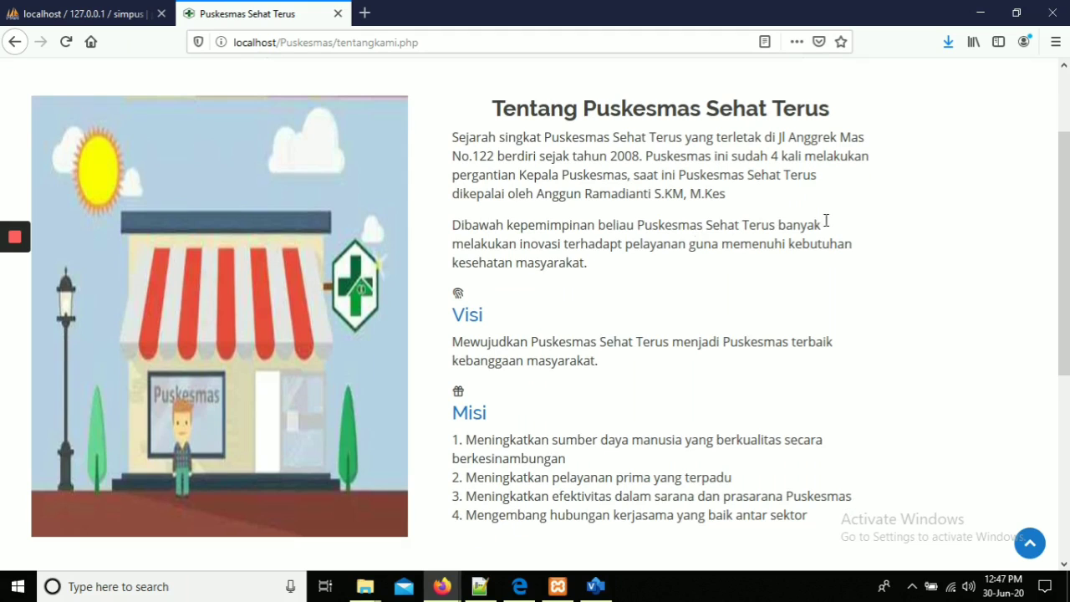
{"action": "left_click_drag", "start_coordinate": [1065, 188], "coordinate": [1065, 370]}
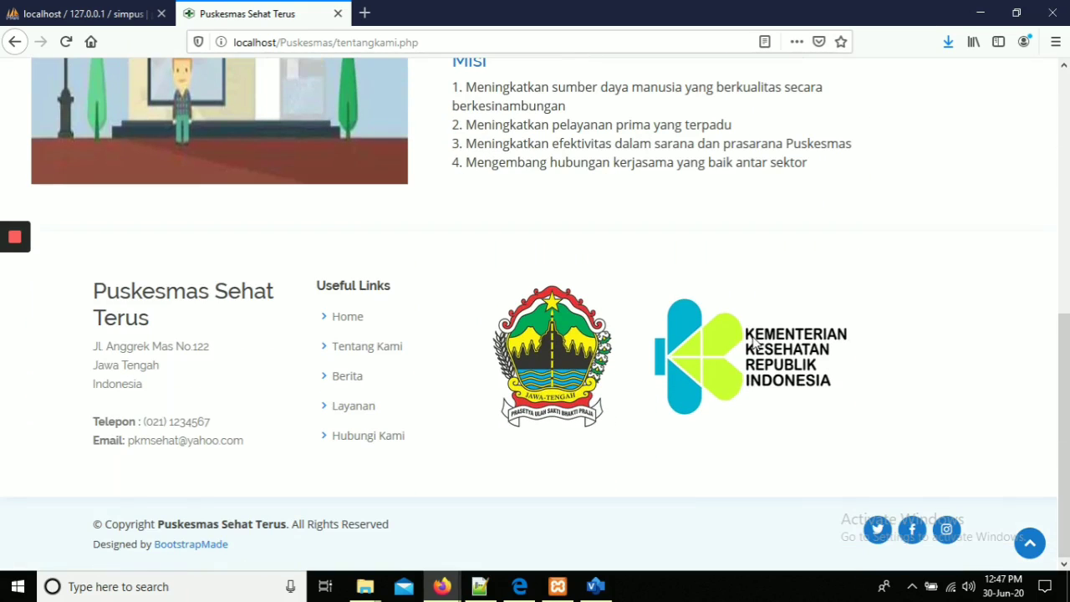
{"action": "left_click_drag", "start_coordinate": [1065, 377], "coordinate": [1065, 134]}
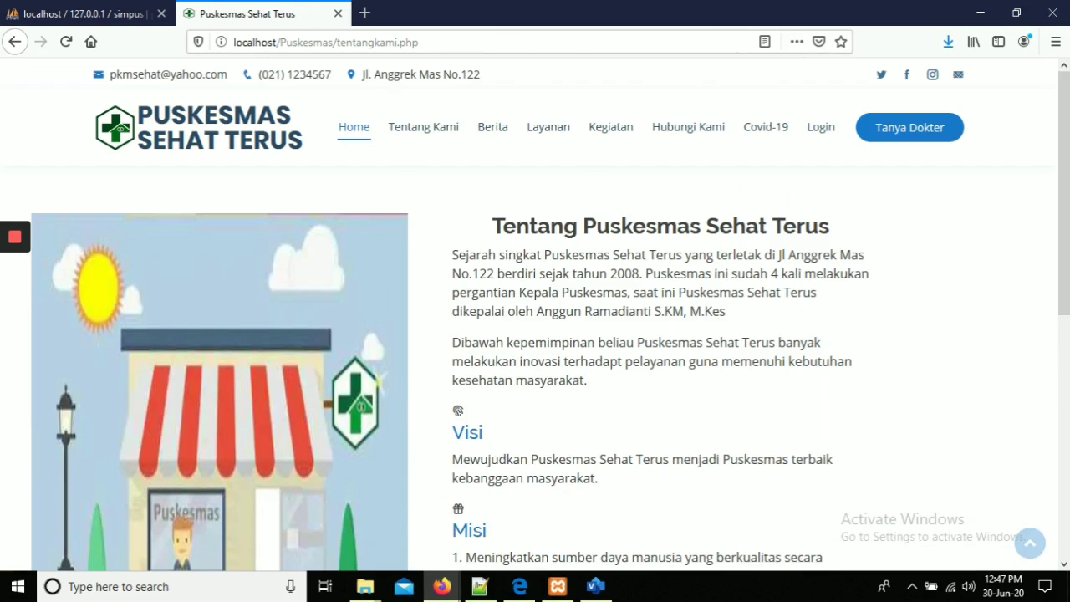
Scroll through the Berita Terkini posts, then switch to the Layanan page.
{"action": "left_click", "coordinate": [494, 132]}
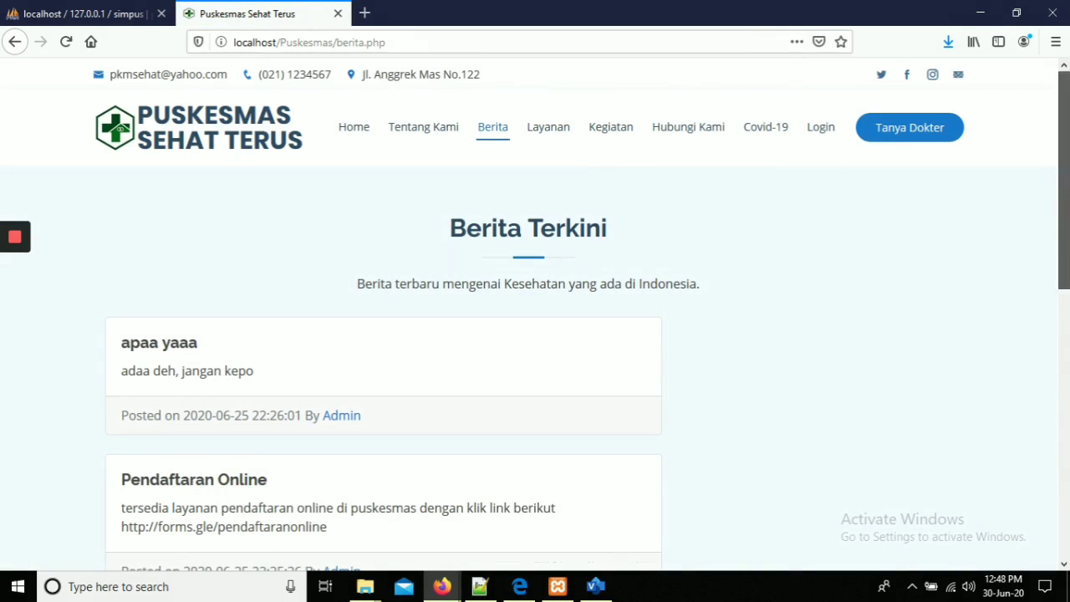
{"action": "scroll", "coordinate": [535, 314], "scroll_direction": "down", "scroll_amount": 1}
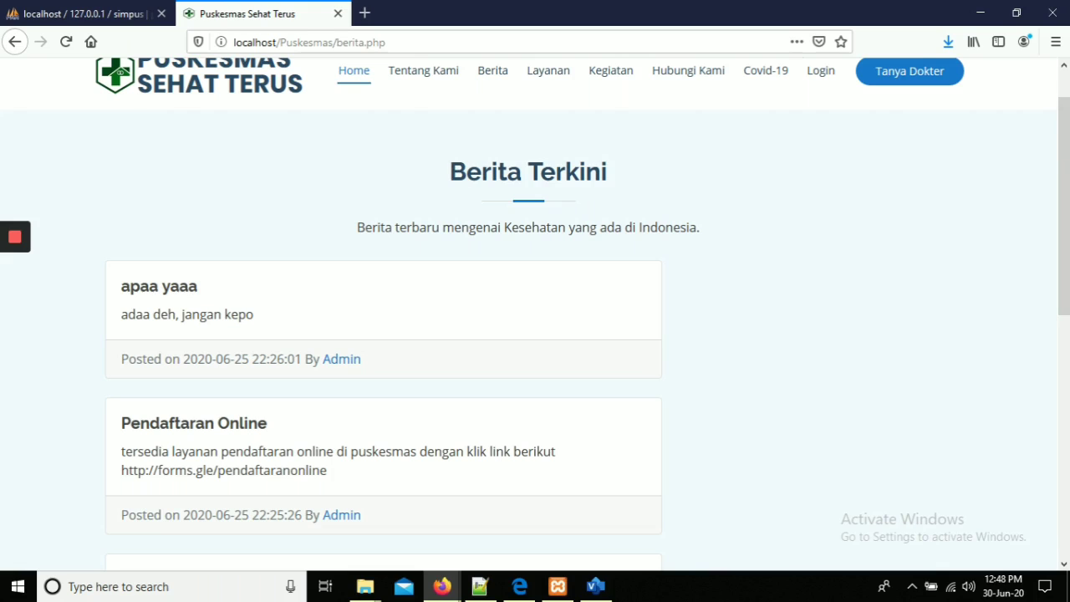
{"action": "scroll", "coordinate": [535, 314], "scroll_direction": "down", "scroll_amount": 2}
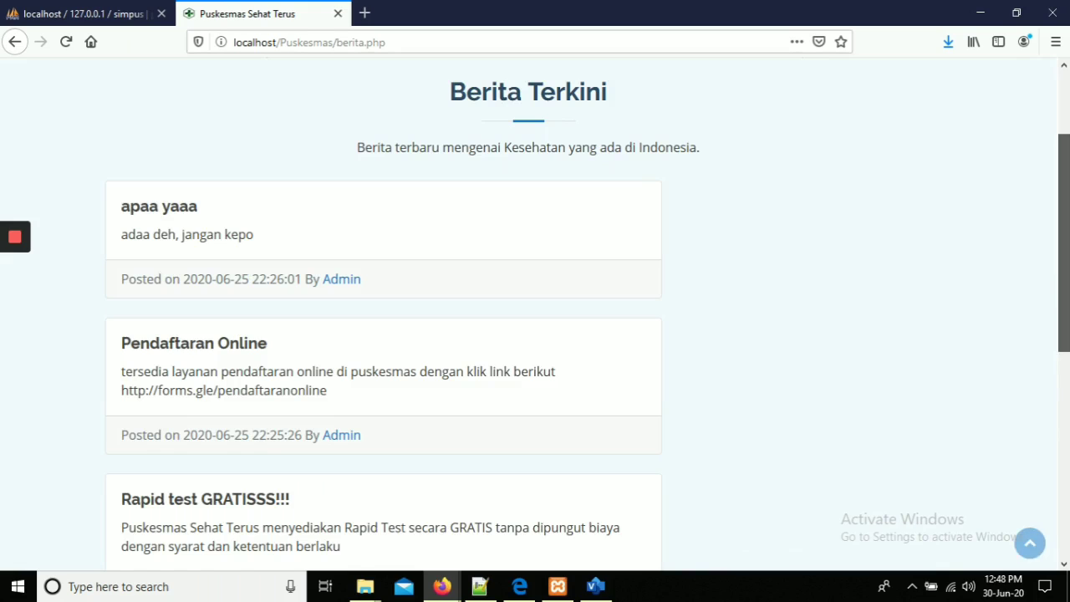
{"action": "scroll", "coordinate": [535, 315], "scroll_direction": "down", "scroll_amount": 1}
{"action": "scroll", "coordinate": [1068, 276], "scroll_direction": "down", "scroll_amount": 1}
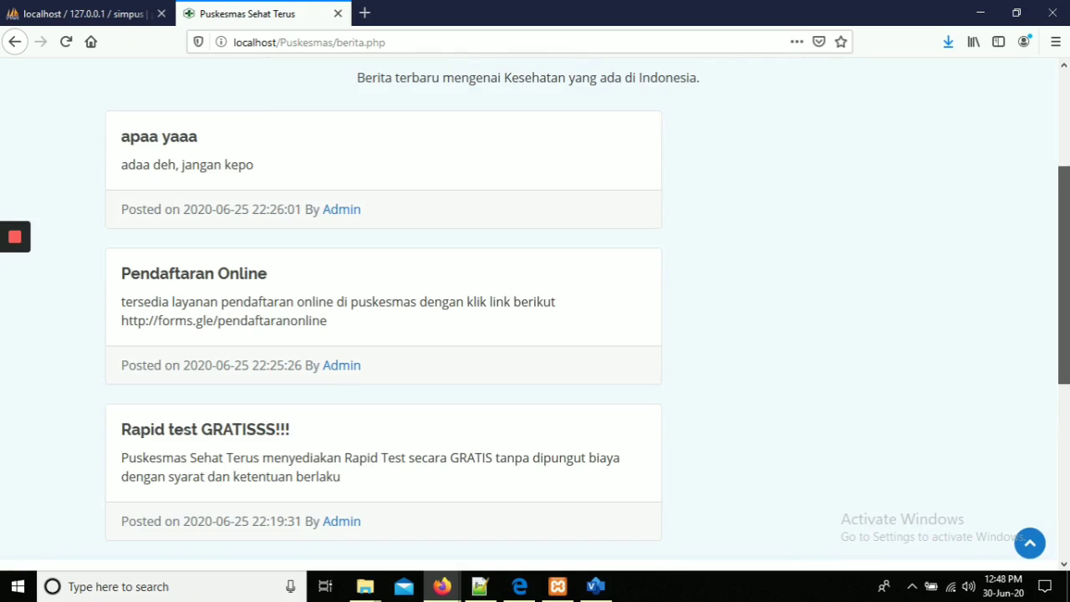
{"action": "scroll", "coordinate": [1067, 276], "scroll_direction": "down", "scroll_amount": 2}
{"action": "left_click_drag", "start_coordinate": [1068, 276], "coordinate": [1068, 132]}
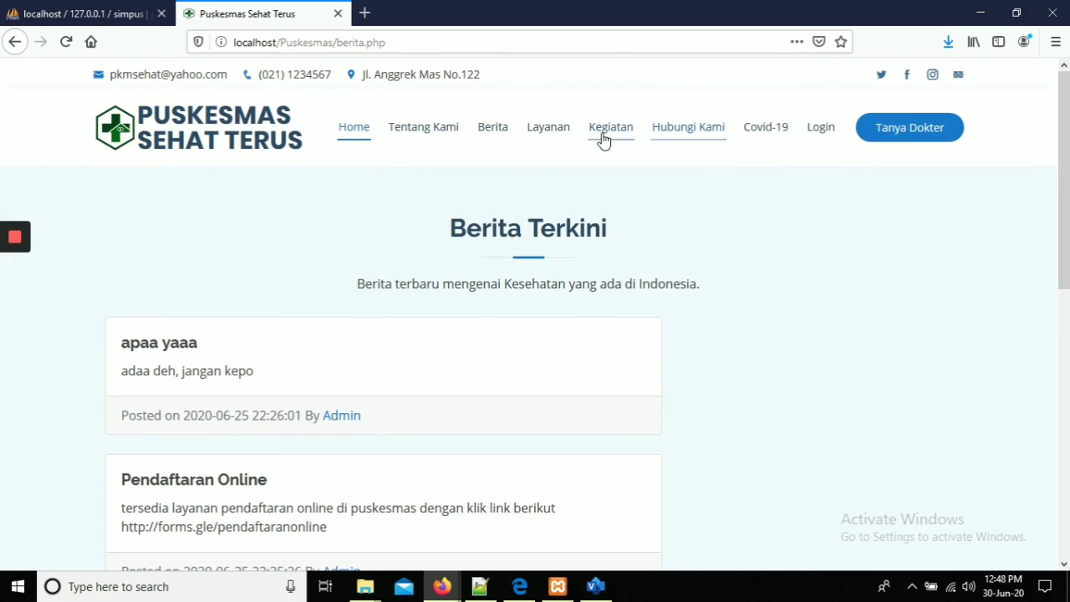
{"action": "left_click", "coordinate": [552, 136]}
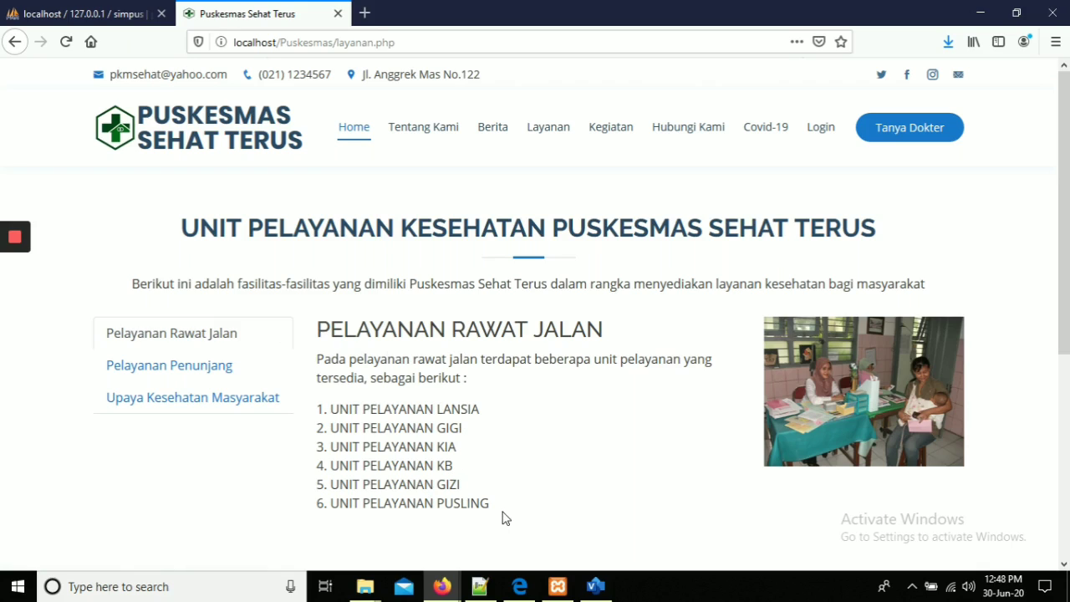
Show the Pelayanan Penunjang list, then the Upaya Kesehatan Masyarakat programmes on the Layanan page.
{"action": "left_click", "coordinate": [165, 366]}
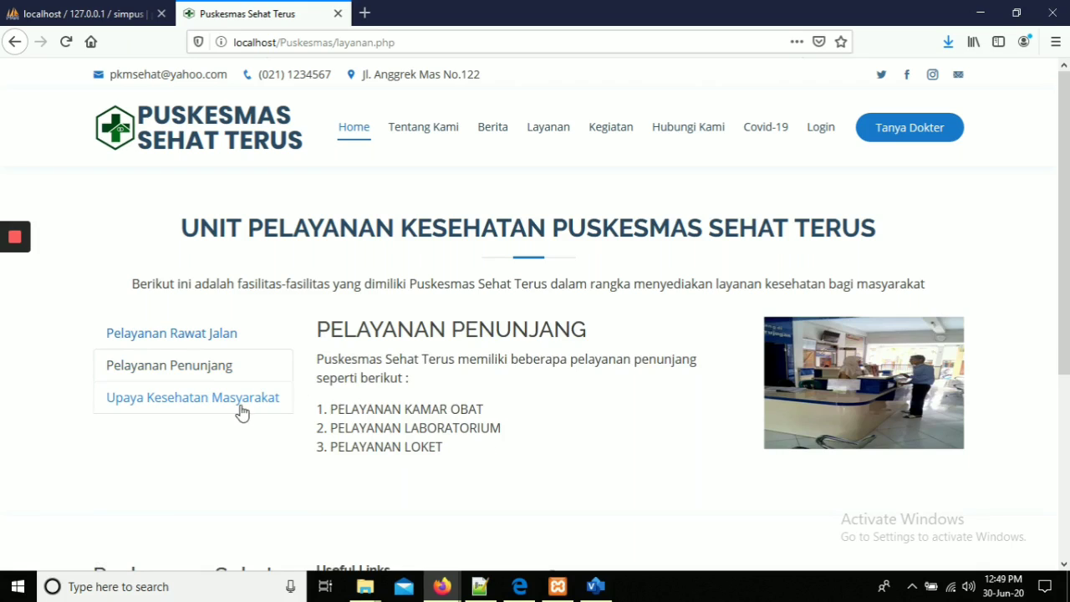
{"action": "left_click", "coordinate": [208, 400]}
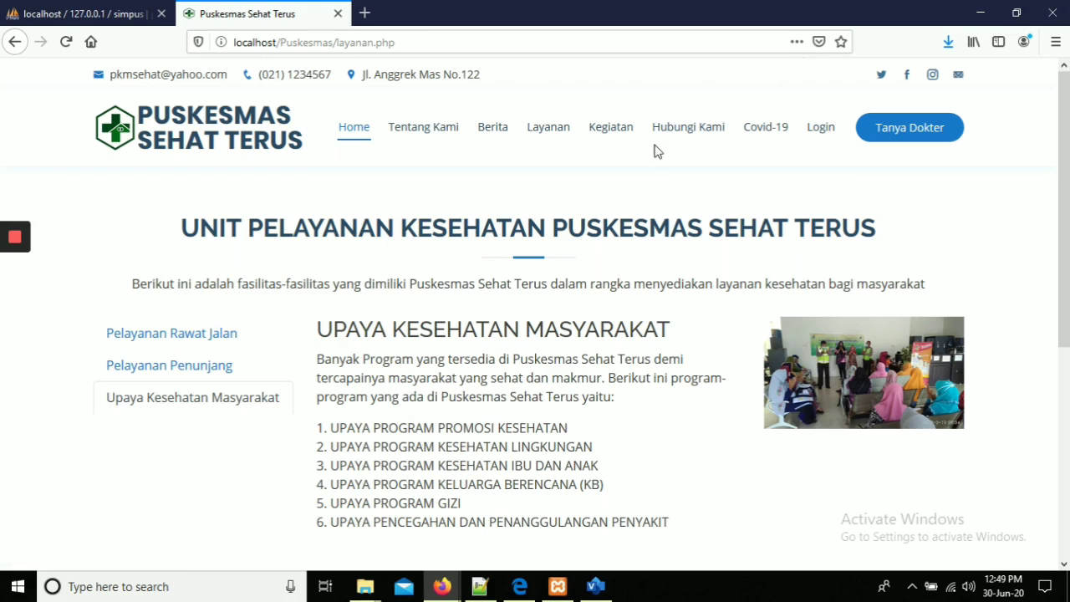
Browse the Kegiatan photo gallery, then go to the Hubungi Kami page.
{"action": "left_click", "coordinate": [618, 146]}
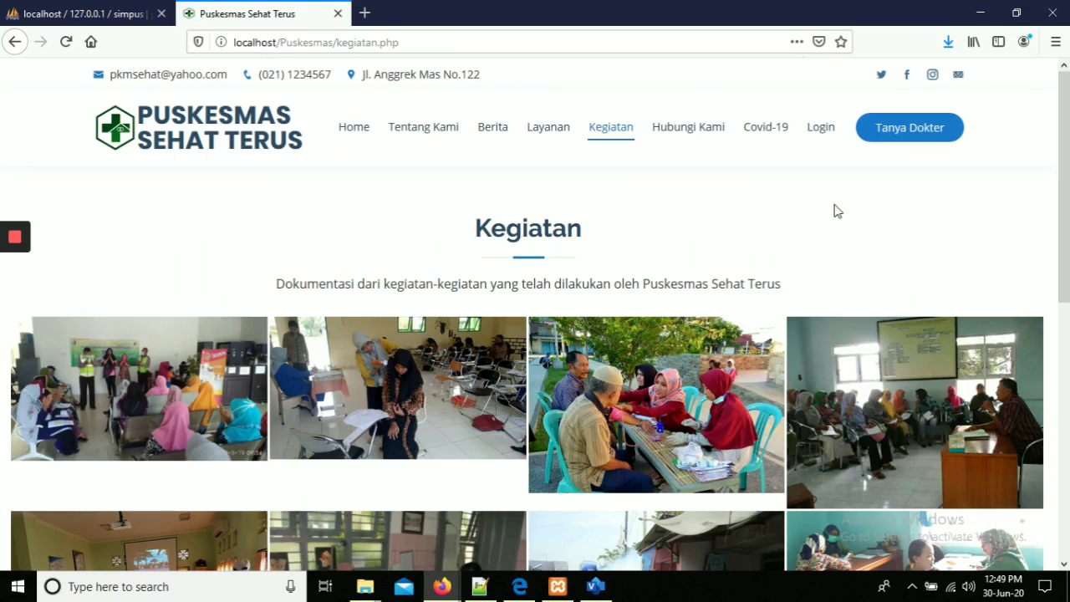
{"action": "scroll", "coordinate": [834, 210], "scroll_direction": "down", "scroll_amount": 3}
{"action": "left_click_drag", "start_coordinate": [1068, 324], "coordinate": [1069, 208]}
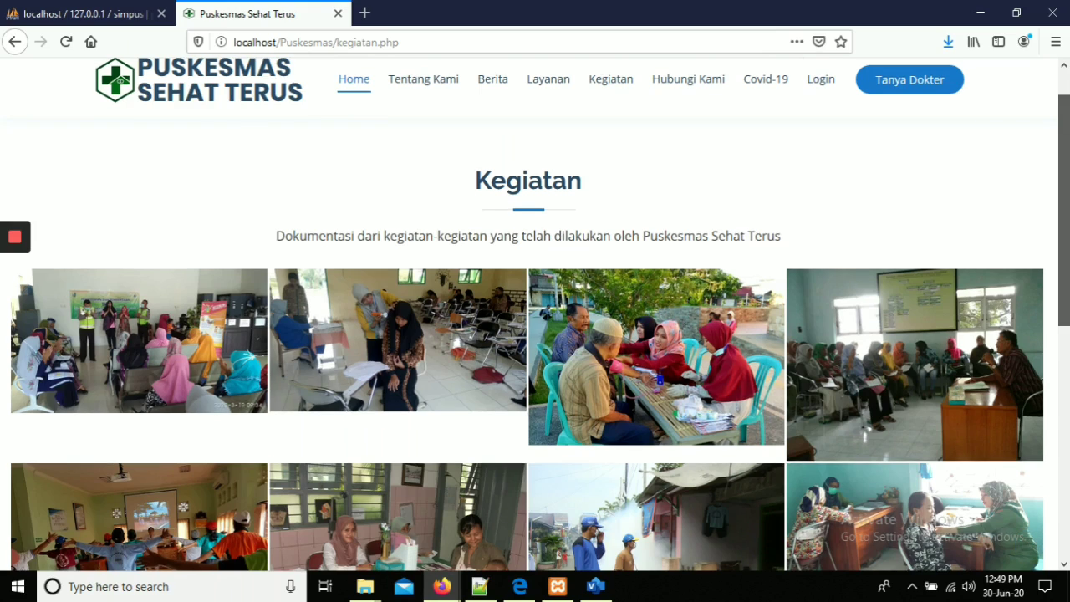
{"action": "mouse_move", "coordinate": [1068, 240]}
{"action": "left_mouse_down"}
{"action": "mouse_move", "coordinate": [1068, 381]}
{"action": "mouse_move", "coordinate": [1068, 221]}
{"action": "left_mouse_up"}
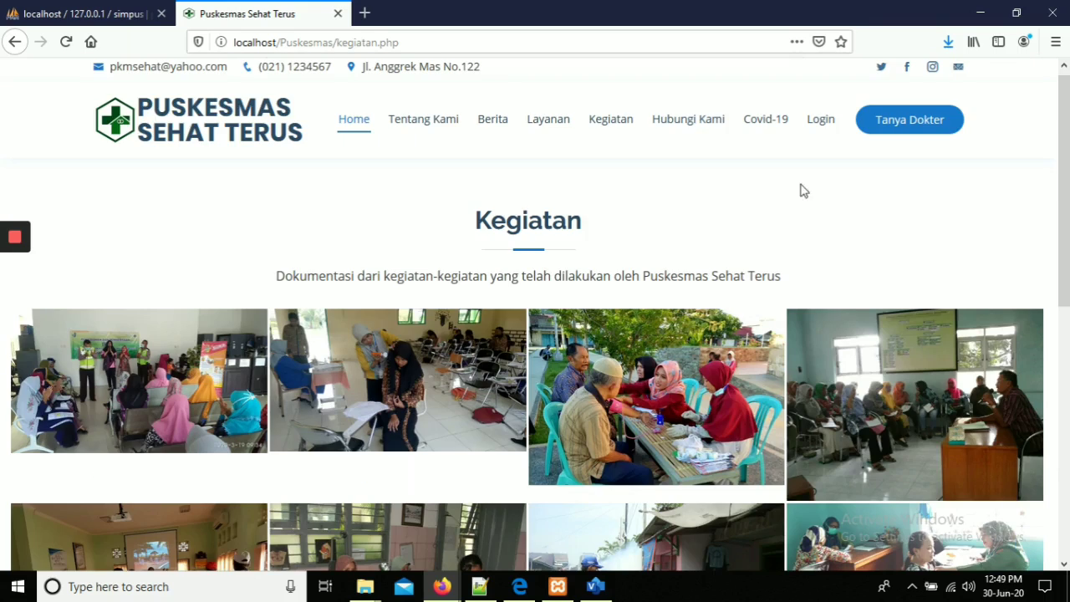
{"action": "left_click", "coordinate": [682, 136]}
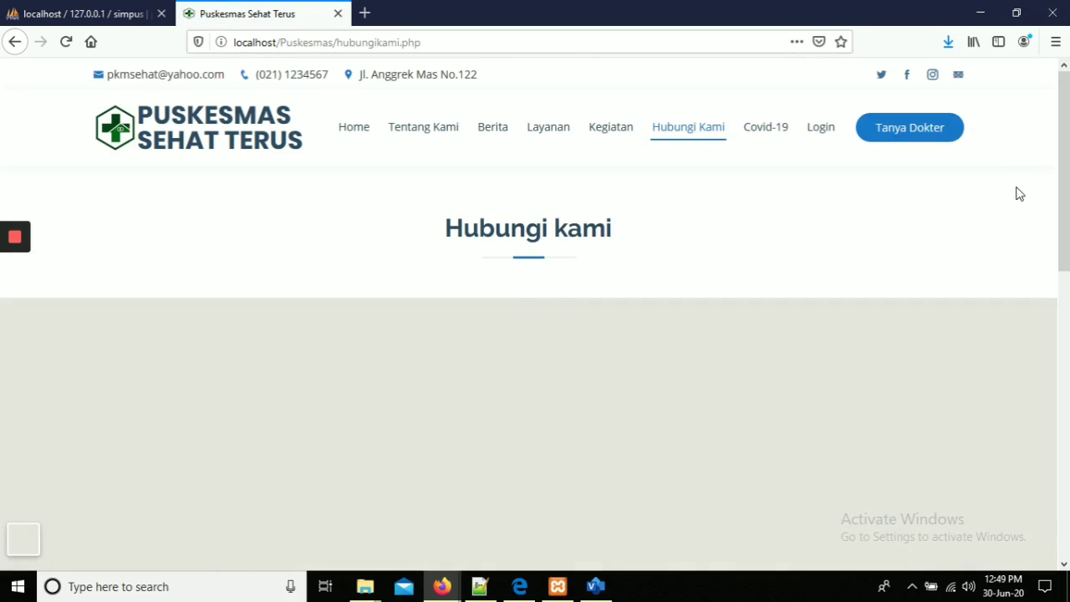
{"action": "scroll", "coordinate": [535, 321], "scroll_direction": "down", "scroll_amount": 3}
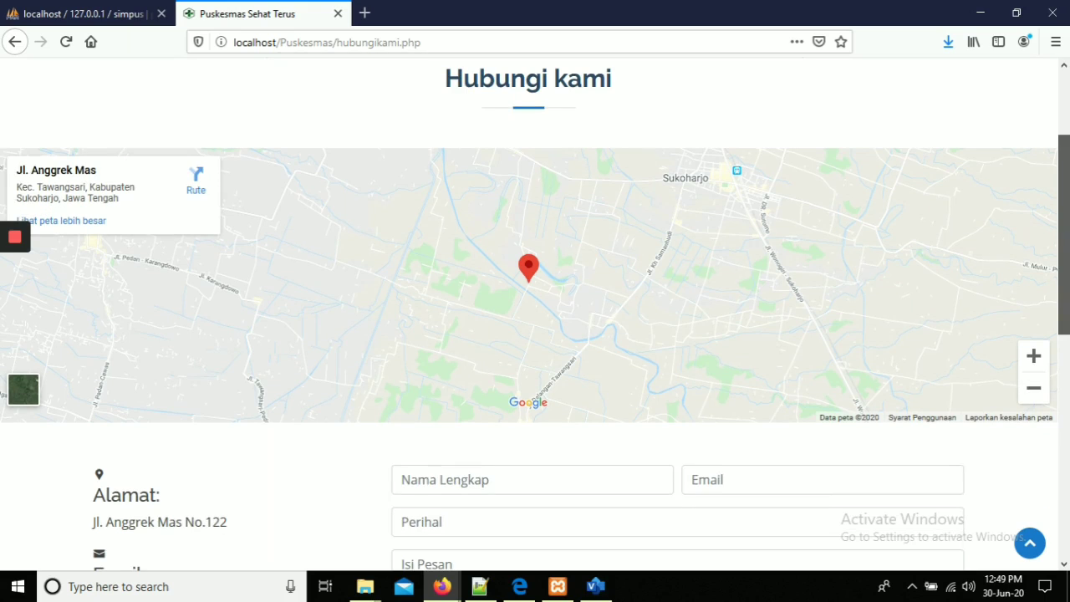
{"action": "scroll", "coordinate": [535, 320], "scroll_direction": "down", "scroll_amount": 1}
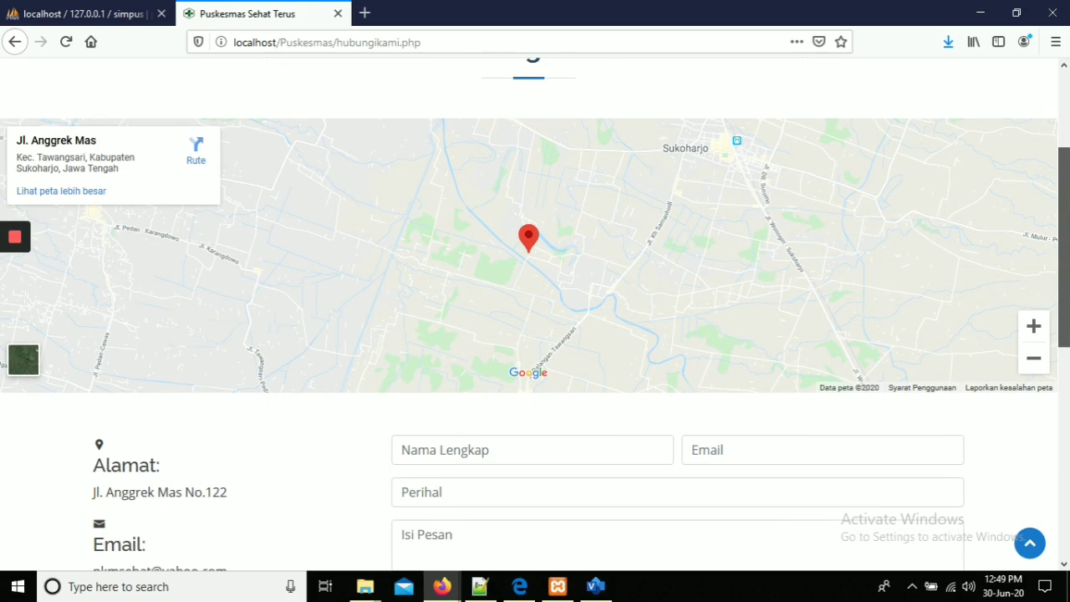
{"action": "scroll", "coordinate": [659, 273], "scroll_direction": "up", "scroll_amount": 1}
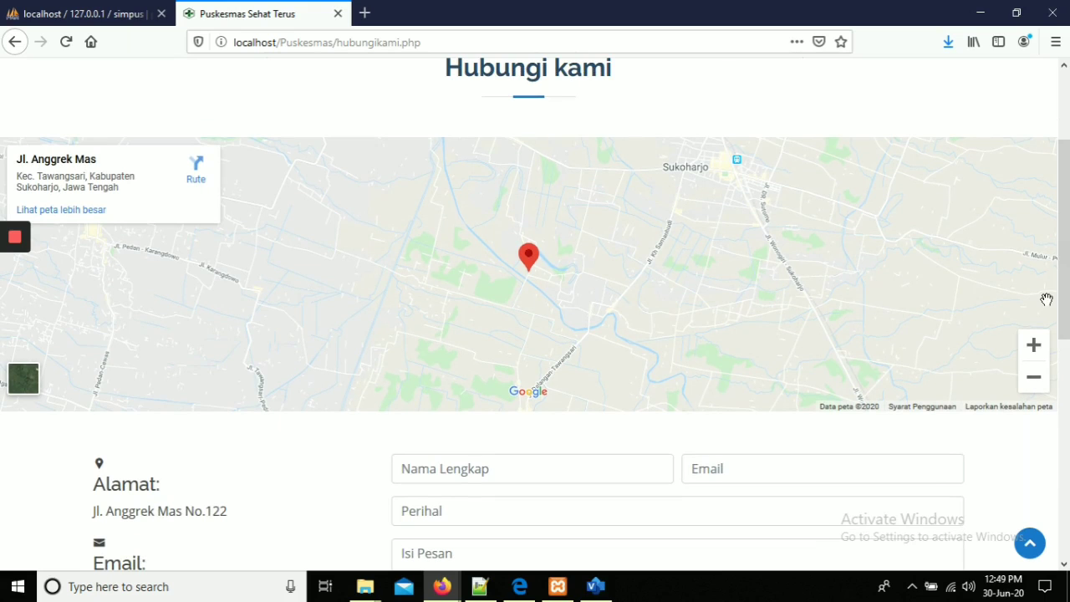
{"action": "left_click_drag", "start_coordinate": [1065, 241], "coordinate": [1064, 348]}
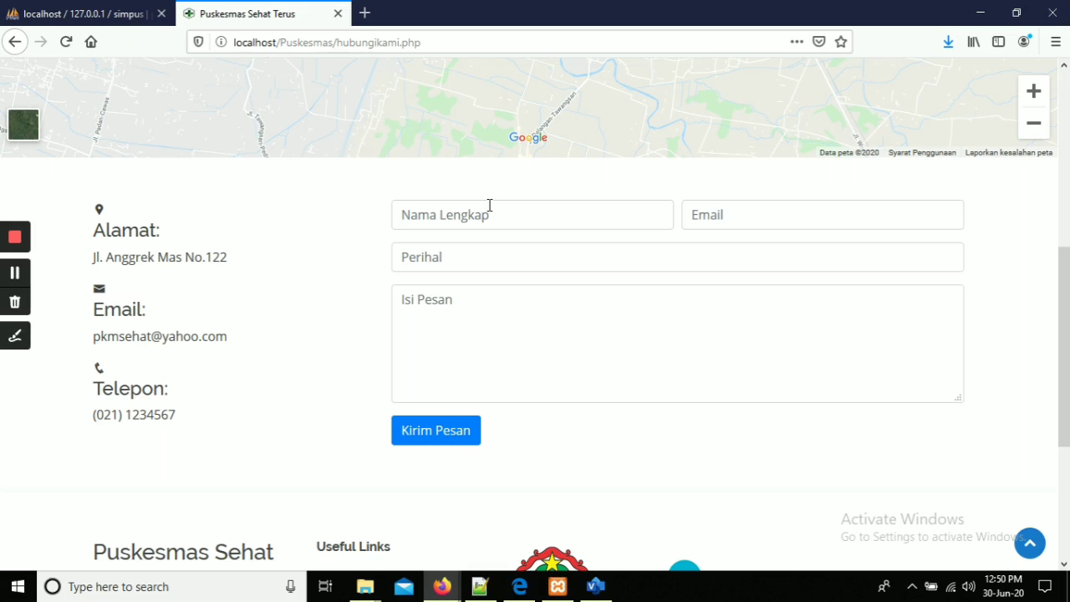
{"action": "scroll", "coordinate": [1063, 334], "scroll_direction": "up", "scroll_amount": 2}
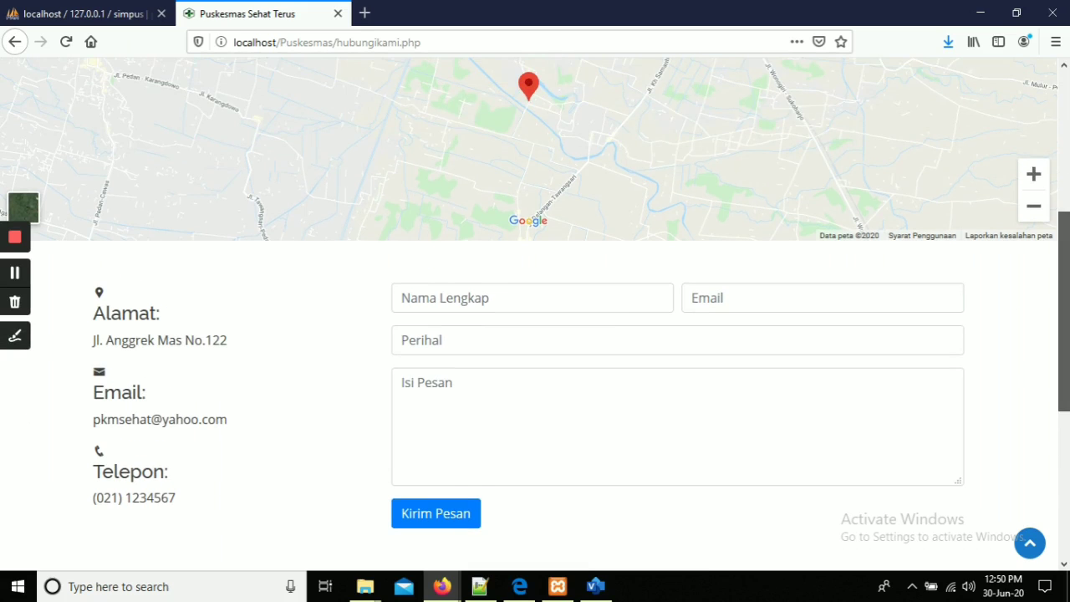
{"action": "left_click_drag", "start_coordinate": [1063, 311], "coordinate": [1063, 330]}
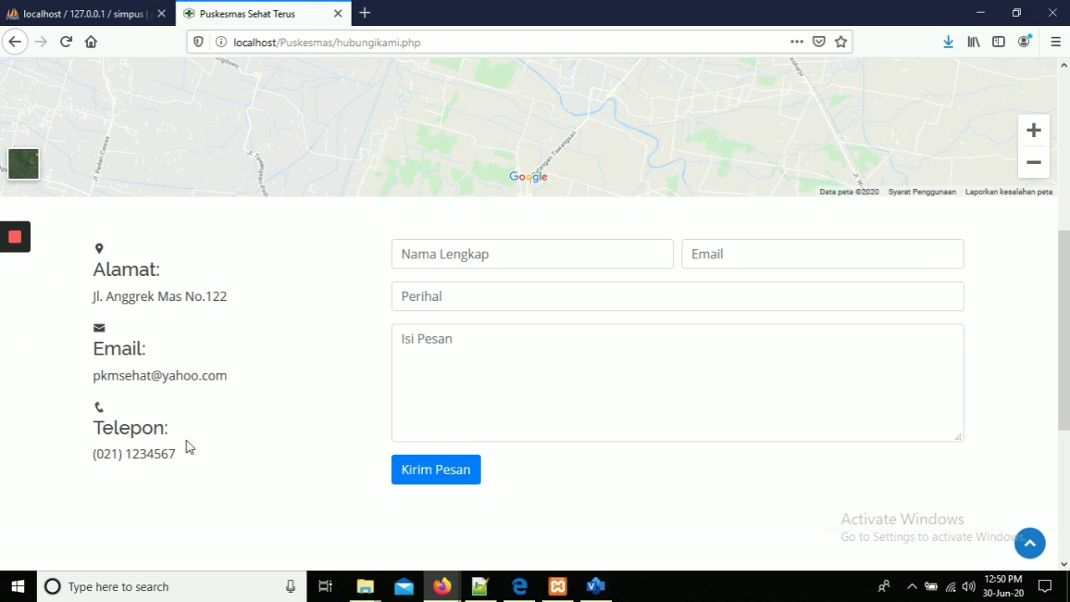
{"action": "scroll", "coordinate": [610, 360], "scroll_direction": "down", "scroll_amount": 2}
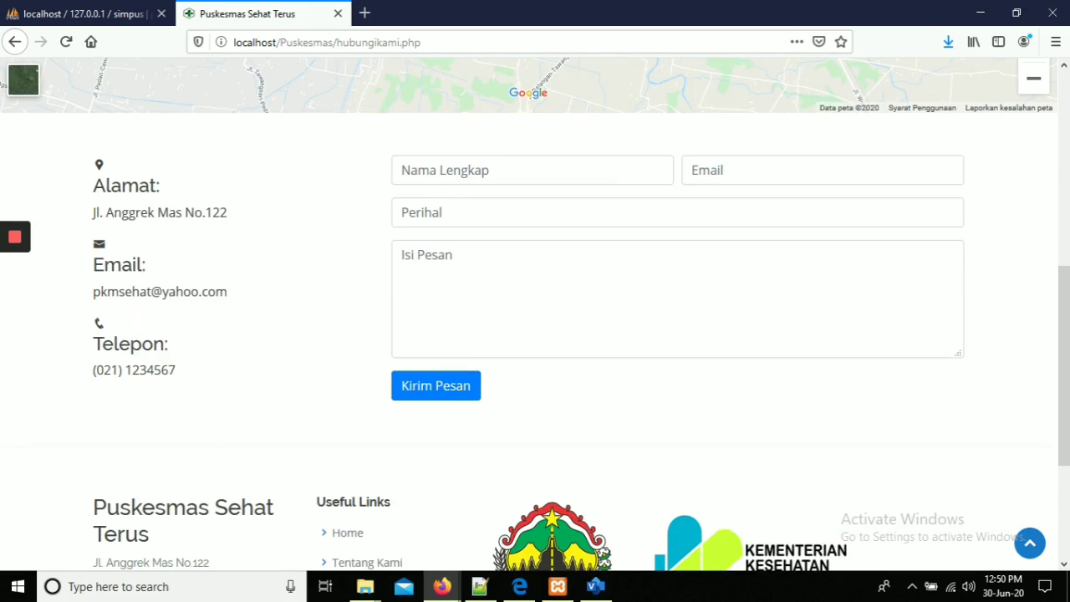
{"action": "scroll", "coordinate": [585, 237], "scroll_direction": "up", "scroll_amount": 2}
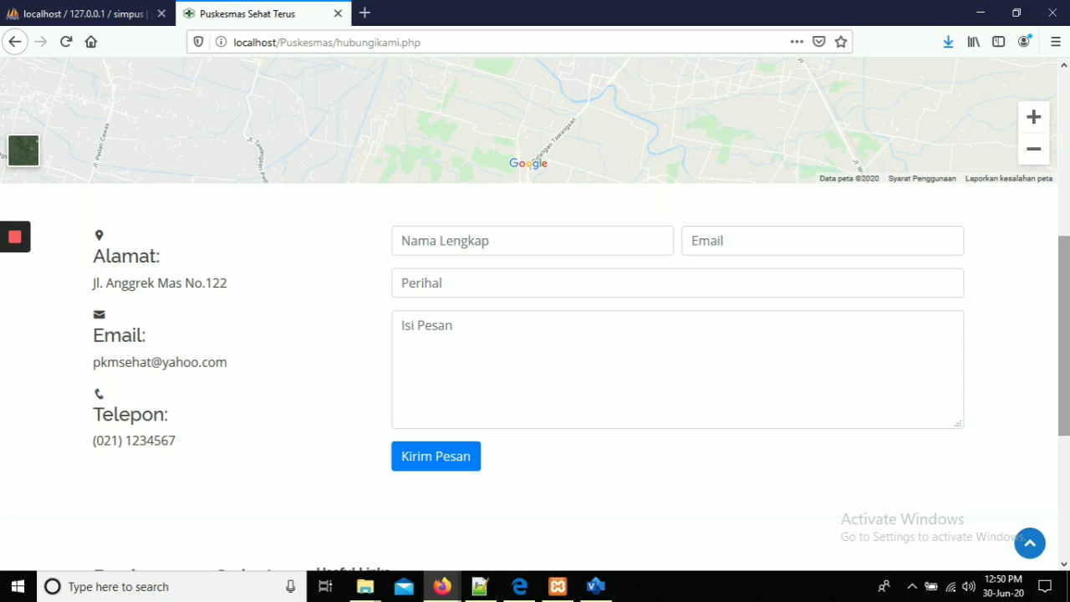
{"action": "scroll", "coordinate": [1064, 334], "scroll_direction": "down", "scroll_amount": 2}
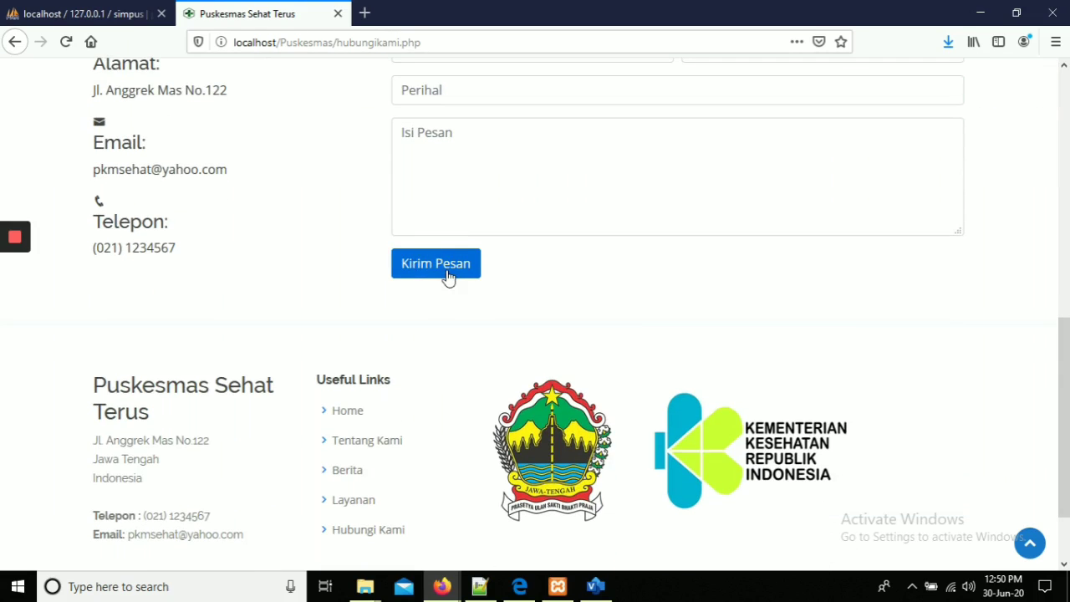
{"action": "left_click_drag", "start_coordinate": [1064, 380], "coordinate": [1064, 129]}
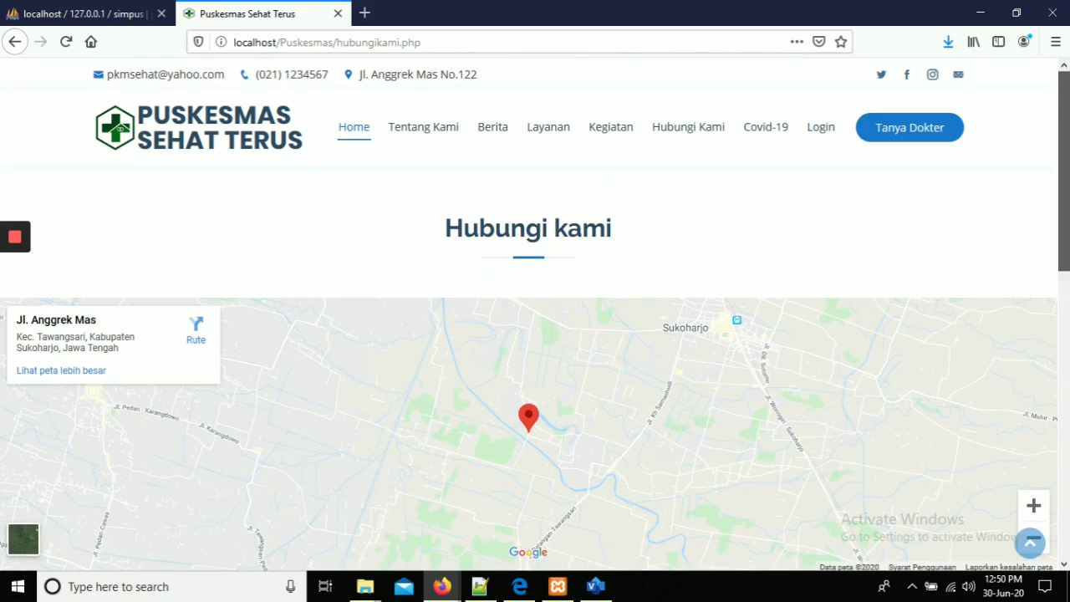
Open Covid-19 and scroll through the Kemenkes article links and embedded KEMENKES site.
{"action": "left_click", "coordinate": [769, 134]}
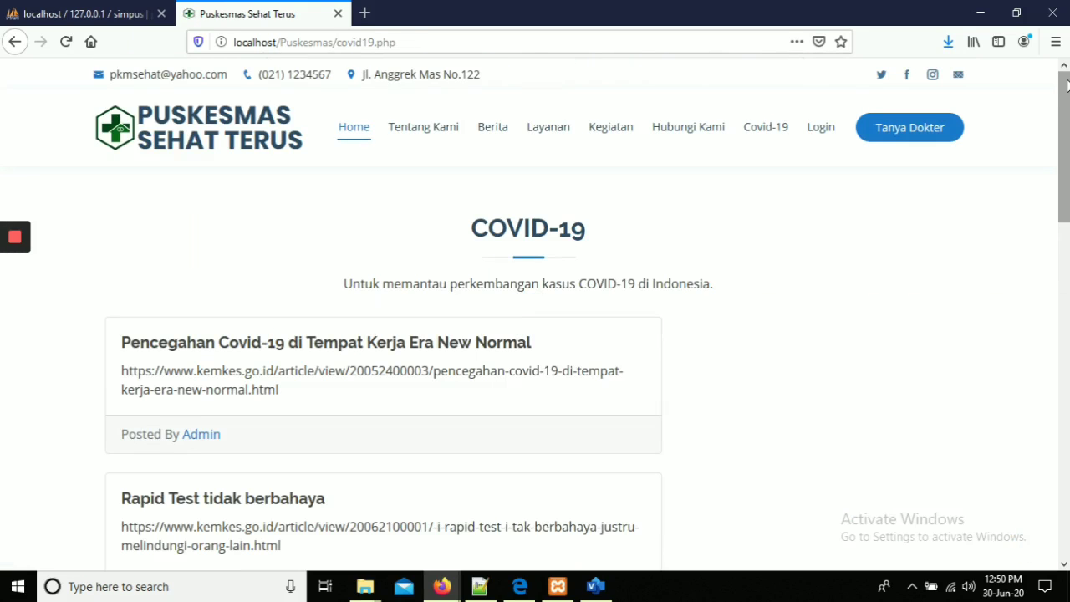
{"action": "left_click_drag", "start_coordinate": [1066, 84], "coordinate": [1066, 106]}
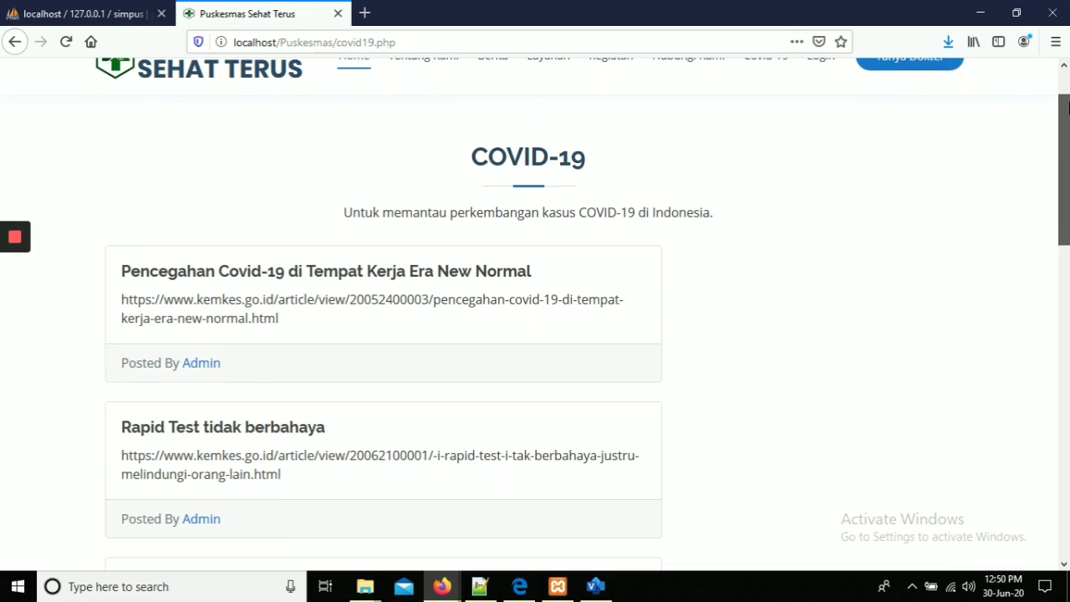
{"action": "left_click_drag", "start_coordinate": [1068, 105], "coordinate": [1068, 133]}
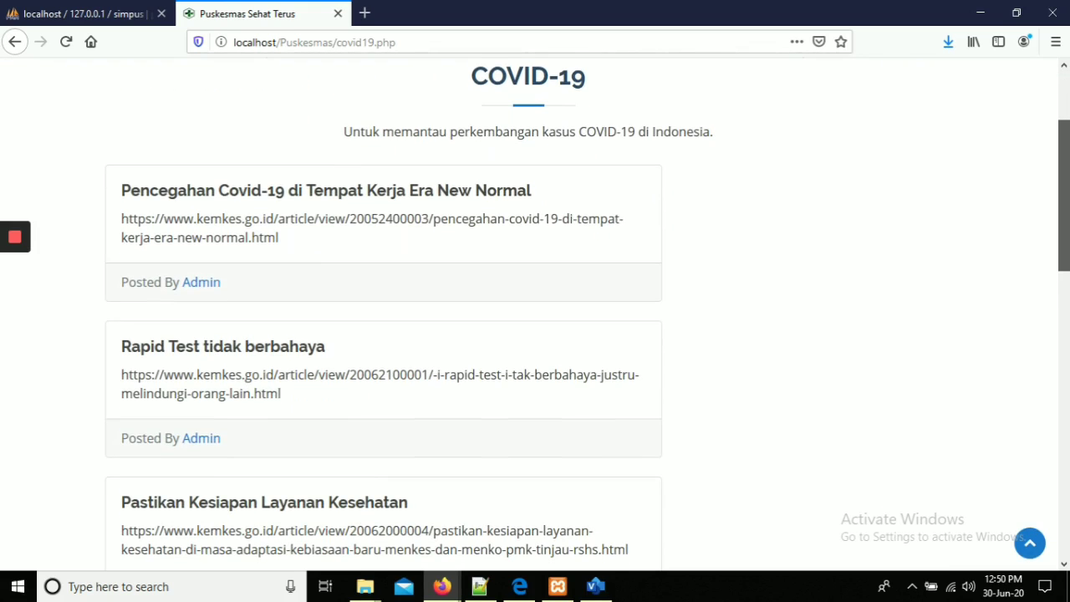
{"action": "left_click_drag", "start_coordinate": [1066, 133], "coordinate": [1066, 254]}
{"action": "scroll", "coordinate": [535, 314], "scroll_direction": "down", "scroll_amount": 2}
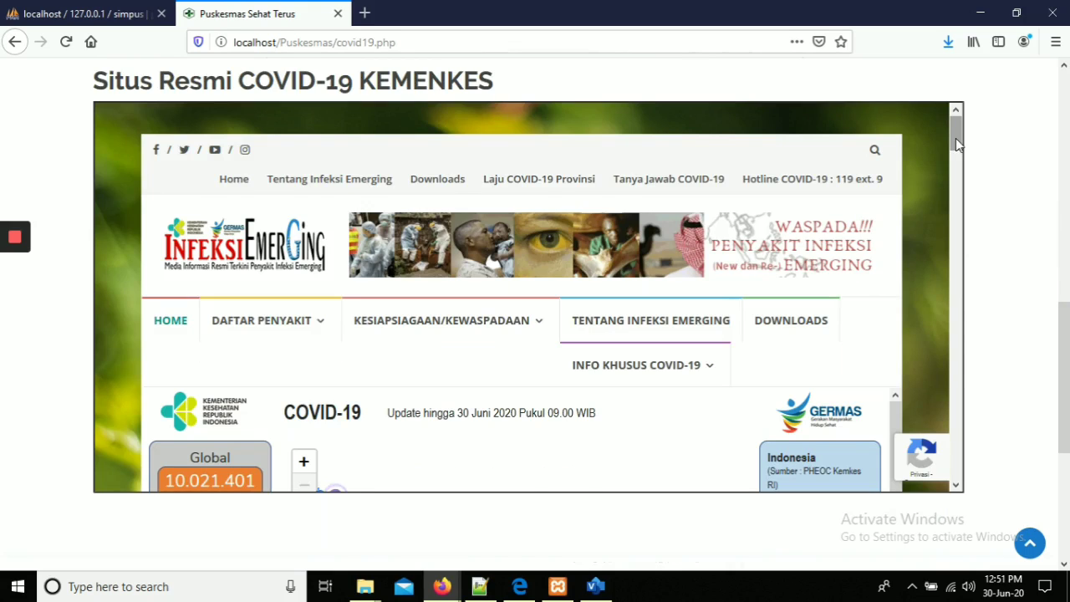
{"action": "scroll", "coordinate": [956, 142], "scroll_direction": "up", "scroll_amount": 5}
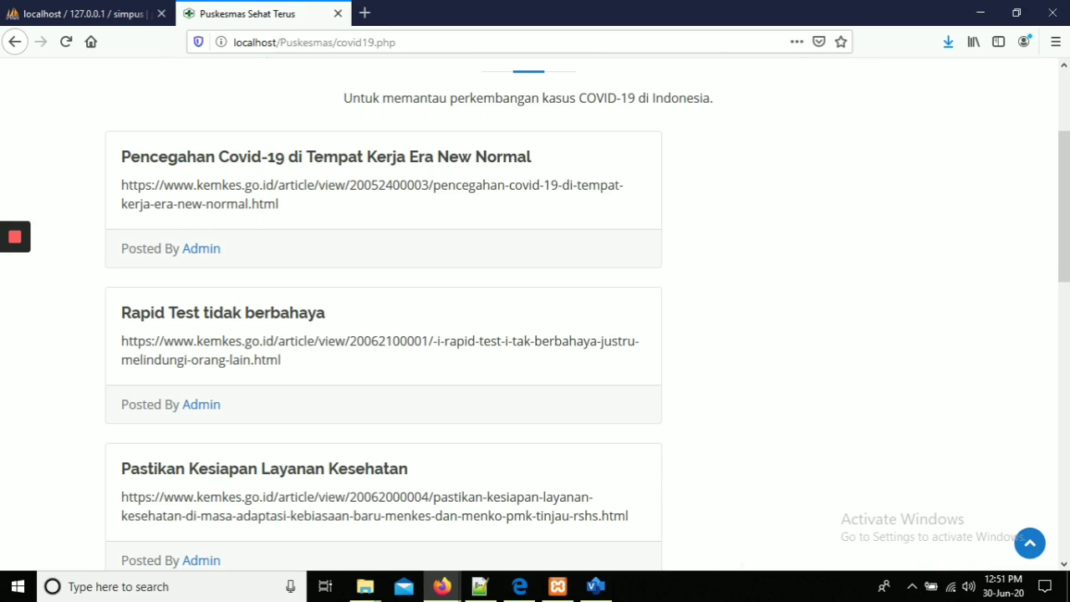
{"action": "scroll", "coordinate": [535, 314], "scroll_direction": "down", "scroll_amount": 5}
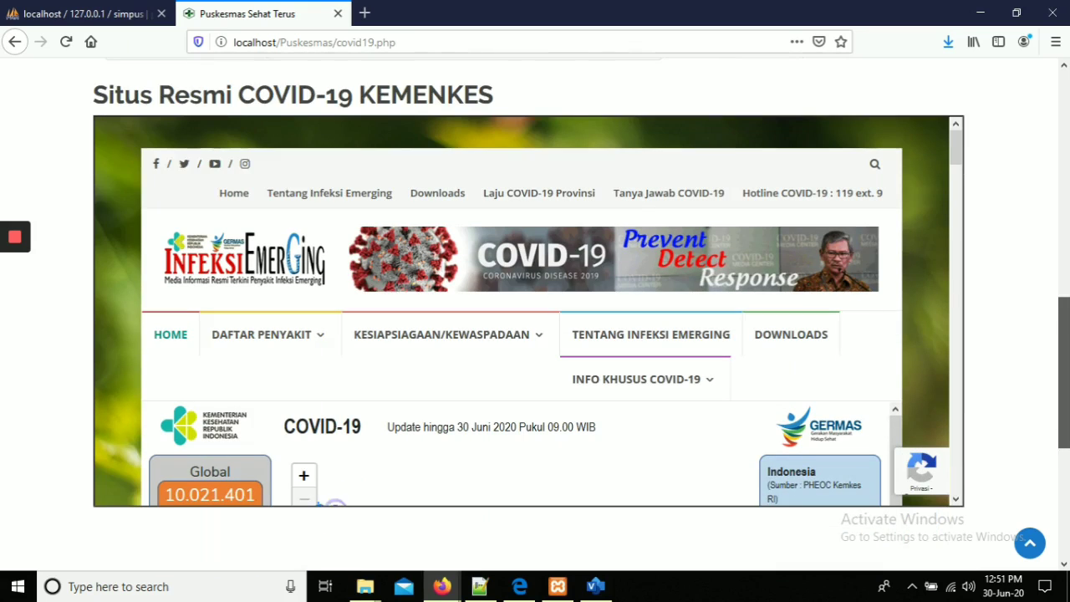
{"action": "scroll", "coordinate": [955, 161], "scroll_direction": "down", "scroll_amount": 5}
{"action": "mouse_move", "coordinate": [955, 177]}
{"action": "left_mouse_down"}
{"action": "mouse_move", "coordinate": [956, 214]}
{"action": "mouse_move", "coordinate": [951, 155]}
{"action": "mouse_move", "coordinate": [951, 169]}
{"action": "left_mouse_up"}
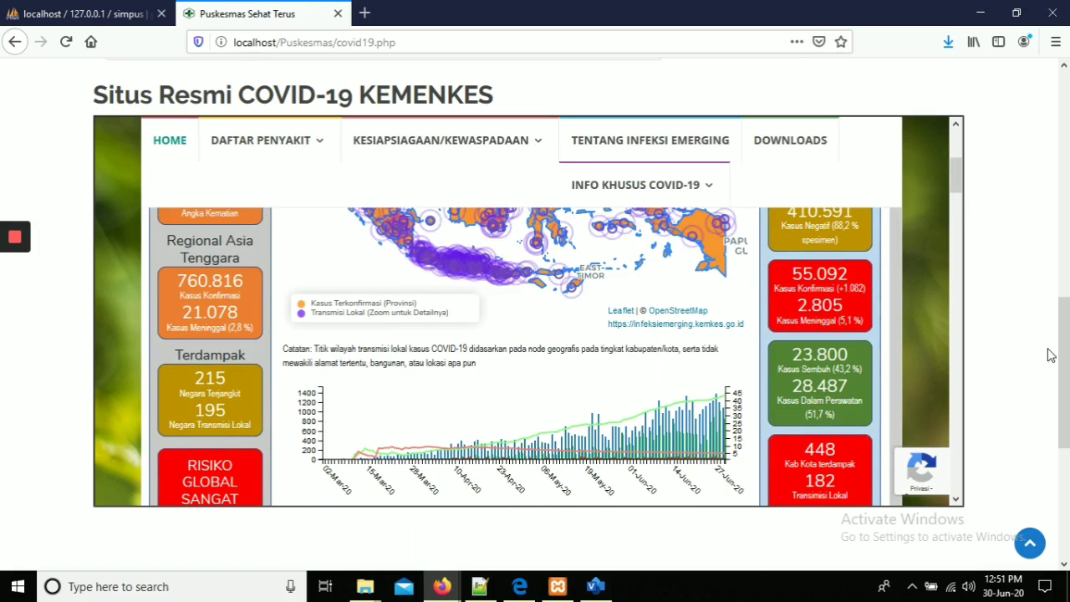
{"action": "left_click_drag", "start_coordinate": [1067, 353], "coordinate": [1065, 140]}
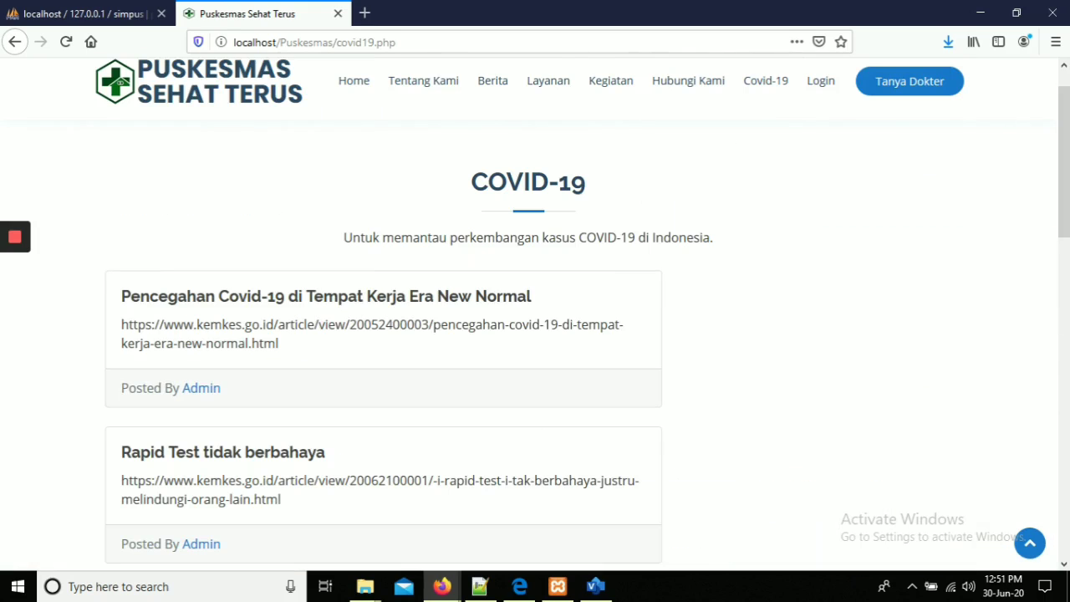
Open Tanya Dokter and try the Pilih Layanan list and Pertanyaan box without filling them.
{"action": "left_click", "coordinate": [904, 93]}
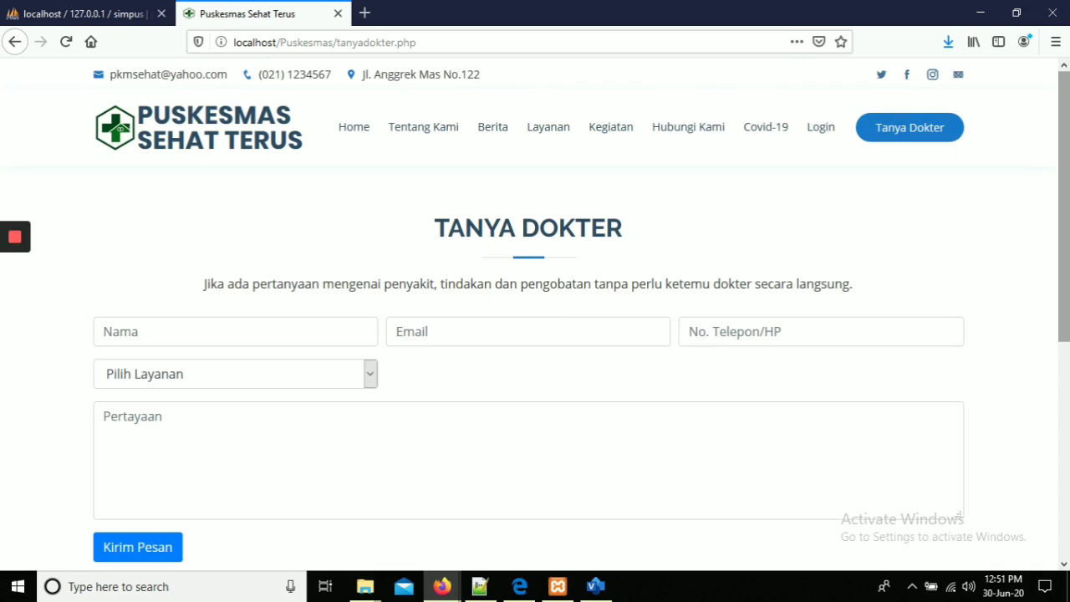
{"action": "scroll", "coordinate": [994, 134], "scroll_direction": "down", "scroll_amount": 1}
{"action": "scroll", "coordinate": [993, 133], "scroll_direction": "up", "scroll_amount": 1}
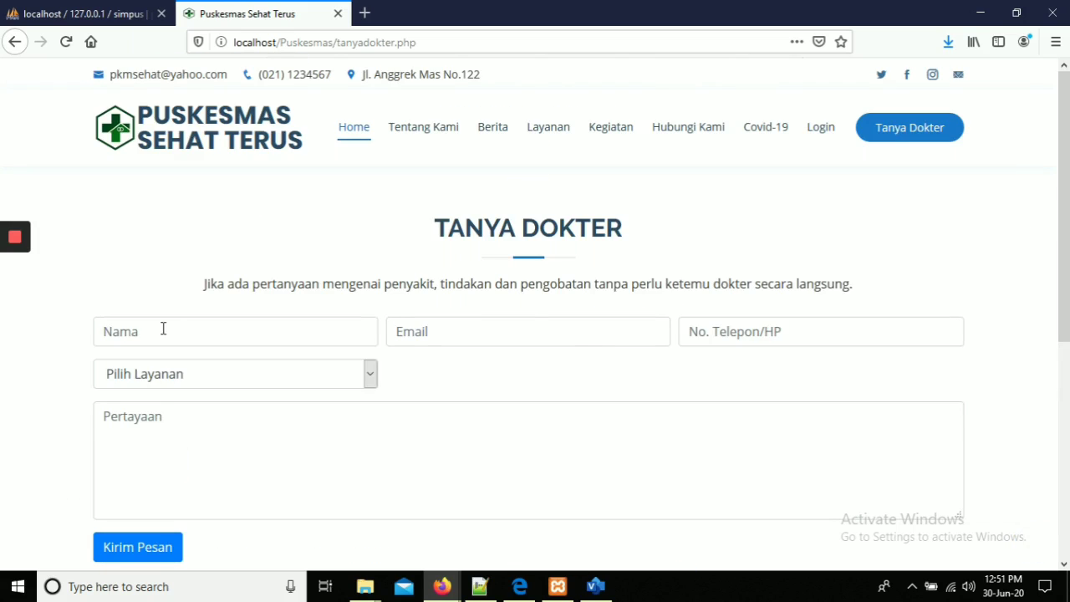
{"action": "left_click", "coordinate": [198, 373]}
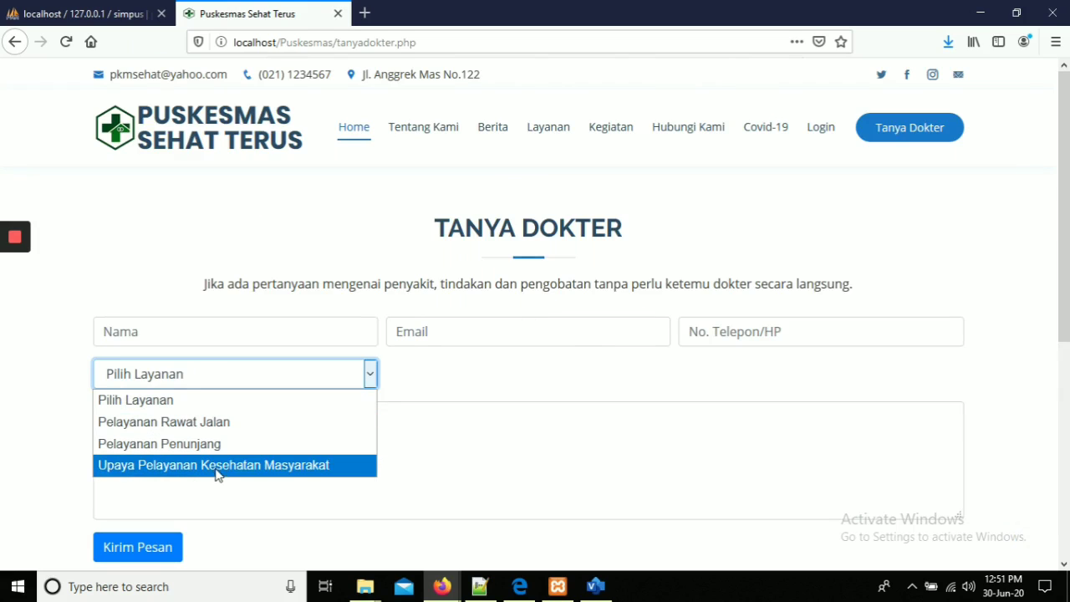
{"action": "left_click", "coordinate": [433, 385]}
{"action": "left_click", "coordinate": [178, 437]}
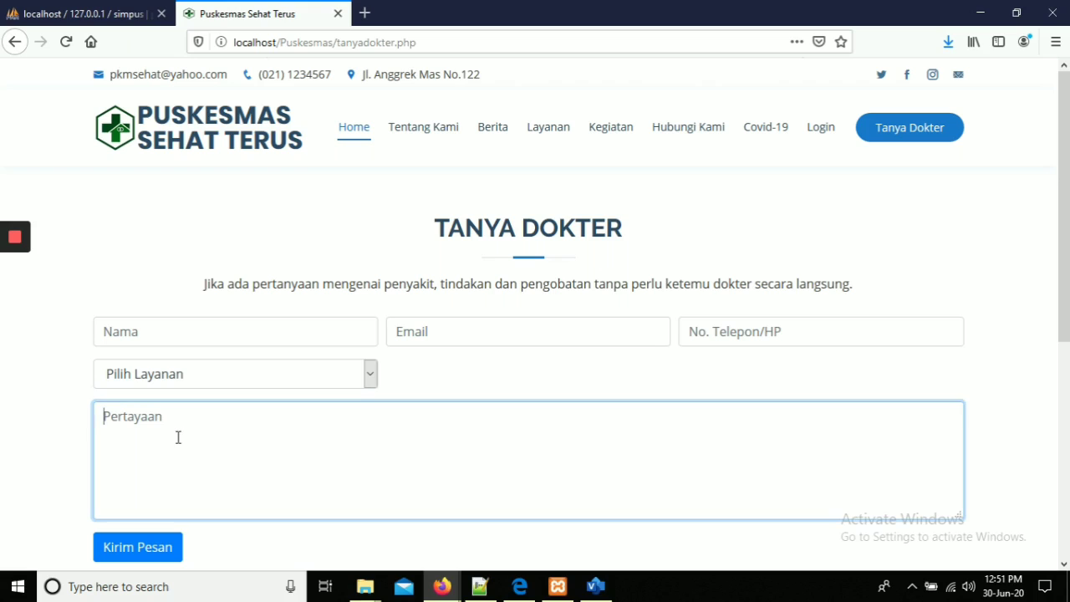
{"action": "left_click", "coordinate": [242, 395]}
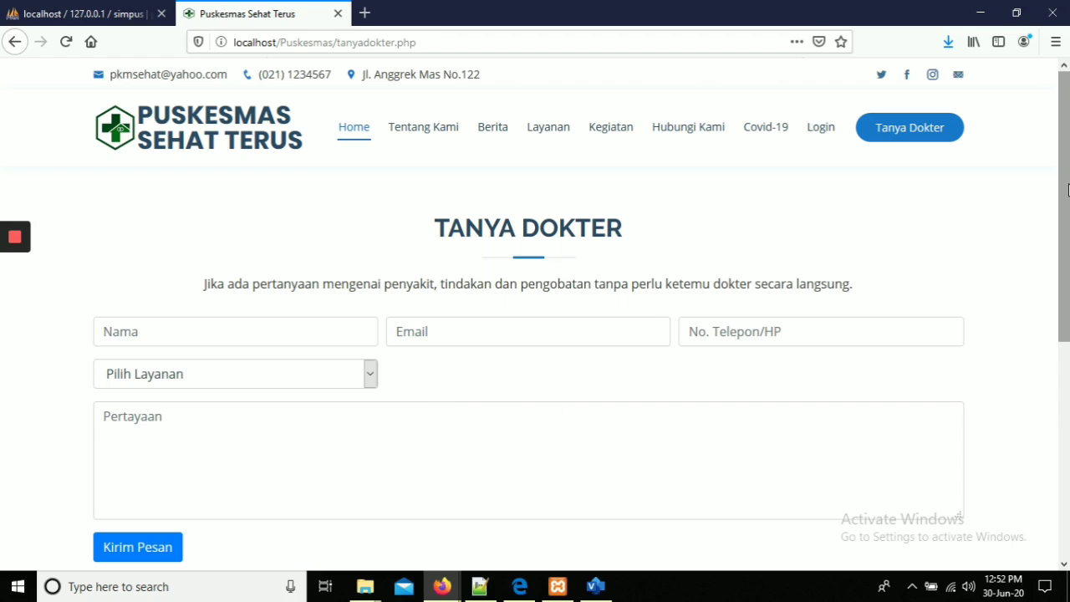
Scroll up and down the Tanya Dokter page to review the empty form.
{"action": "mouse_move", "coordinate": [1068, 190]}
{"action": "left_mouse_down"}
{"action": "mouse_move", "coordinate": [1069, 346]}
{"action": "mouse_move", "coordinate": [1068, 188]}
{"action": "left_mouse_up"}
{"action": "scroll", "coordinate": [1065, 110], "scroll_direction": "down", "scroll_amount": 2}
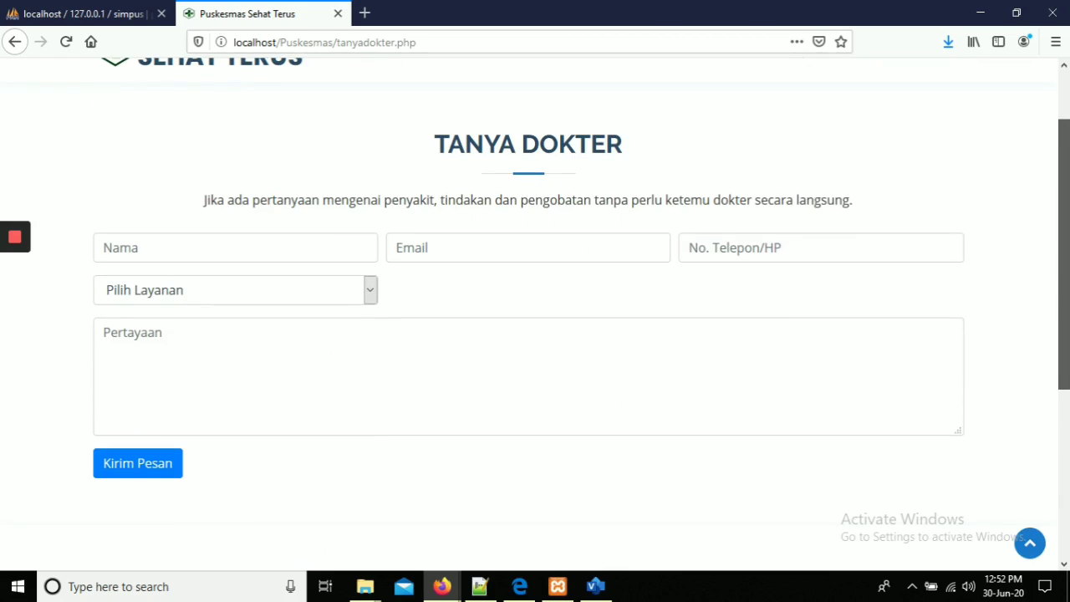
{"action": "scroll", "coordinate": [1065, 110], "scroll_direction": "down", "scroll_amount": 4}
{"action": "scroll", "coordinate": [1065, 111], "scroll_direction": "up", "scroll_amount": 6}
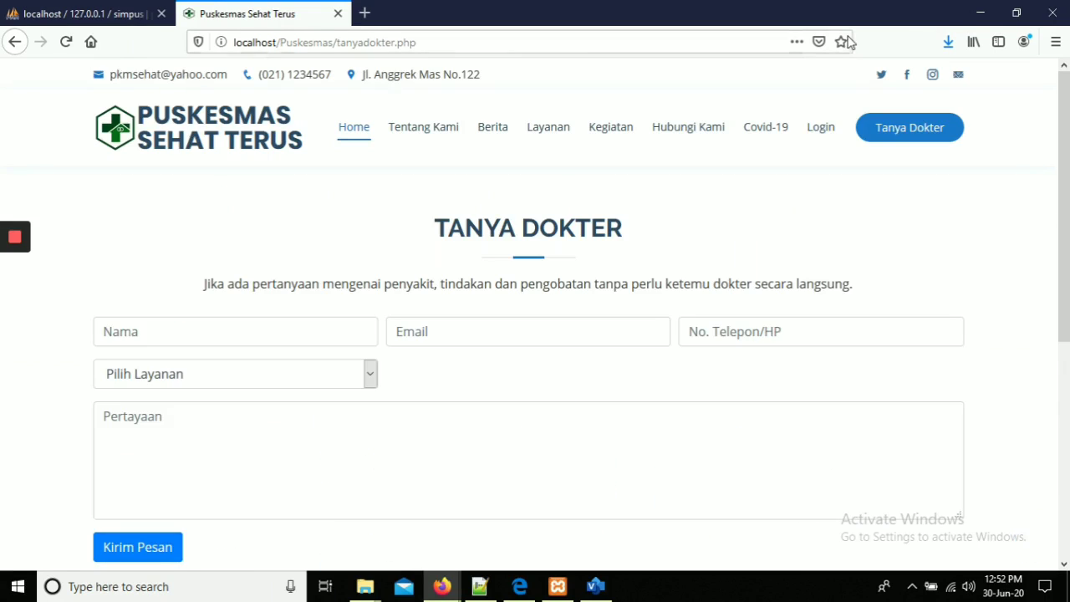
{"action": "scroll", "coordinate": [1053, 476], "scroll_direction": "down", "scroll_amount": 5}
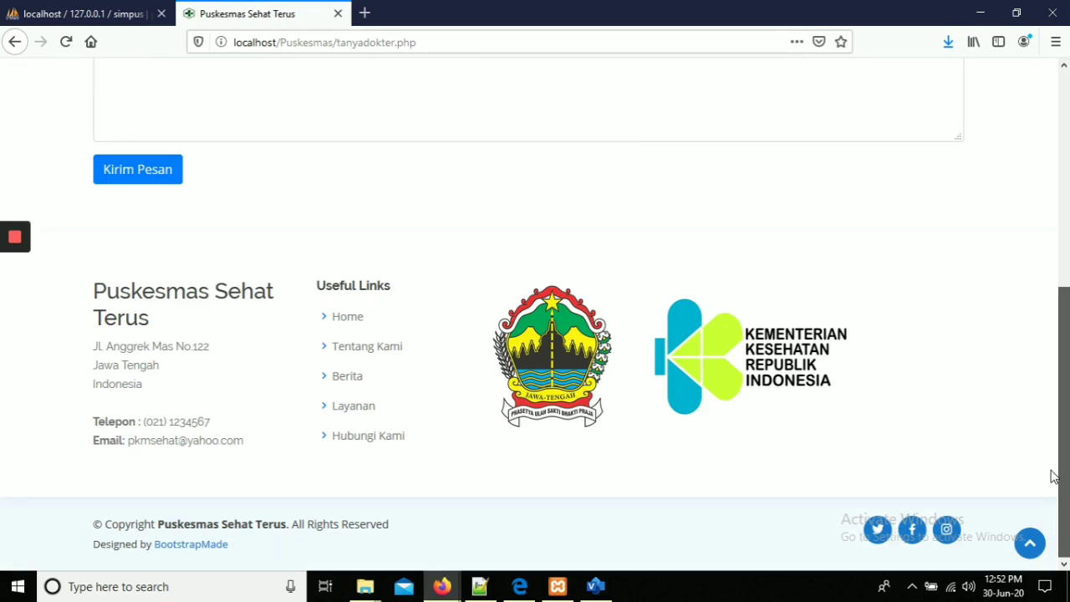
{"action": "scroll", "coordinate": [1055, 472], "scroll_direction": "up", "scroll_amount": 4}
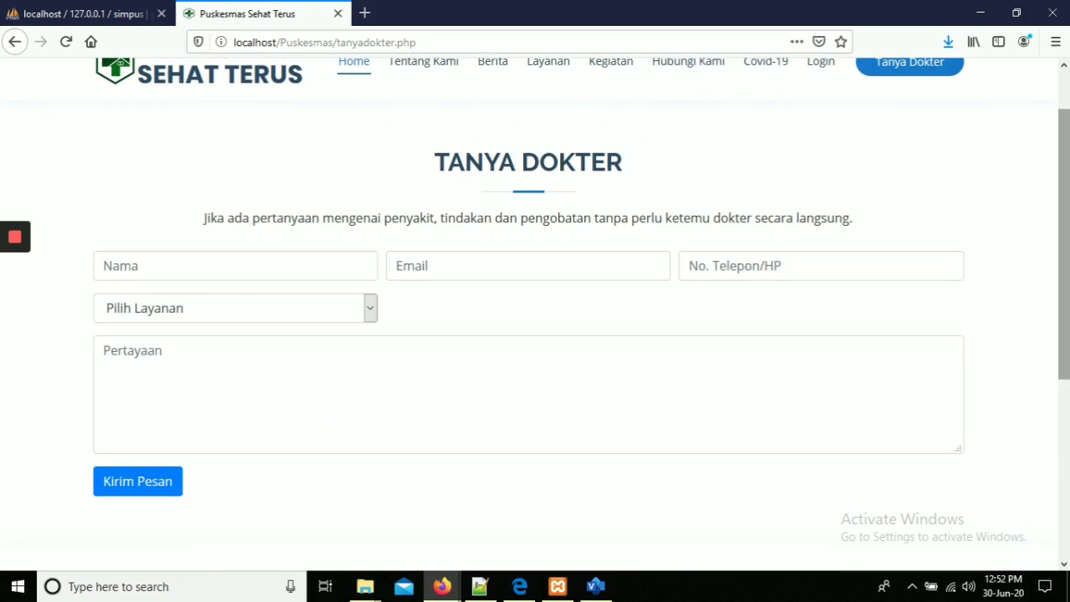
{"action": "scroll", "coordinate": [1055, 472], "scroll_direction": "up", "scroll_amount": 1}
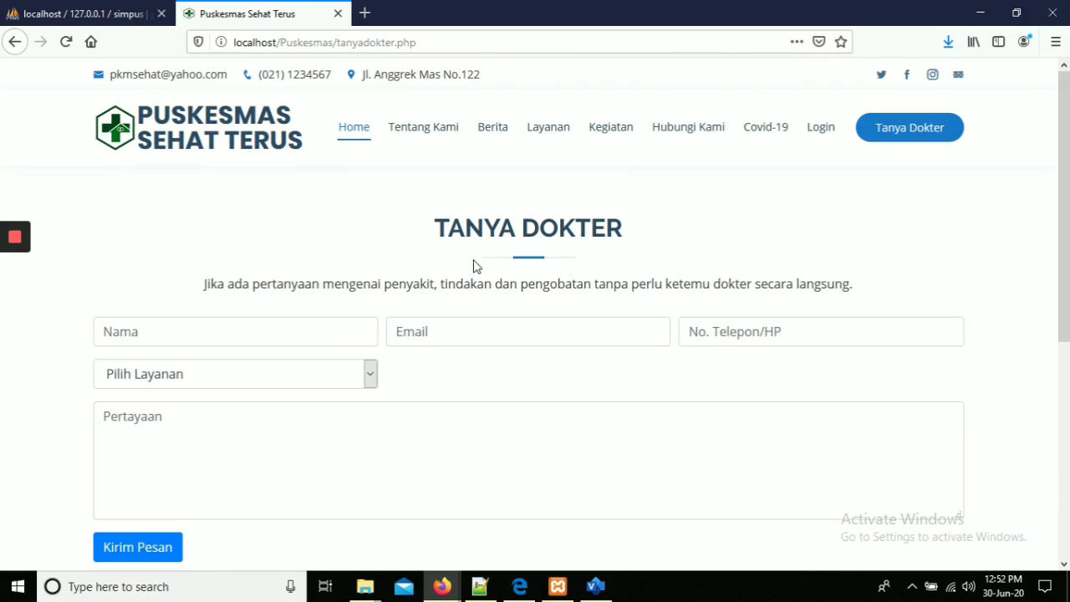
{"action": "mouse_move", "coordinate": [17, 234]}
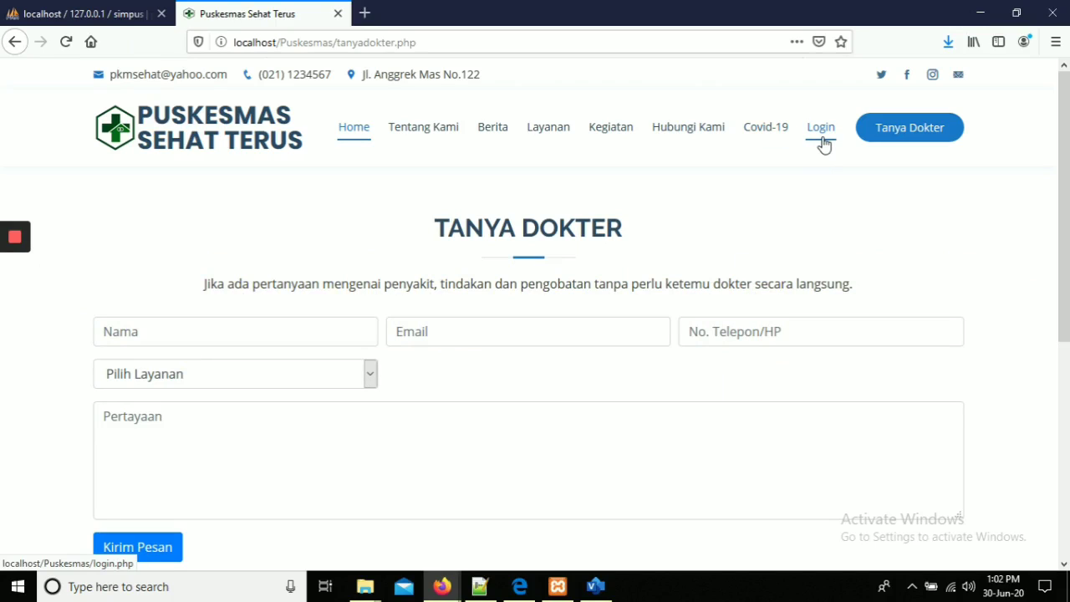
Log in with the saved admin username and account password, declining Firefox's password save.
{"action": "left_click", "coordinate": [824, 145]}
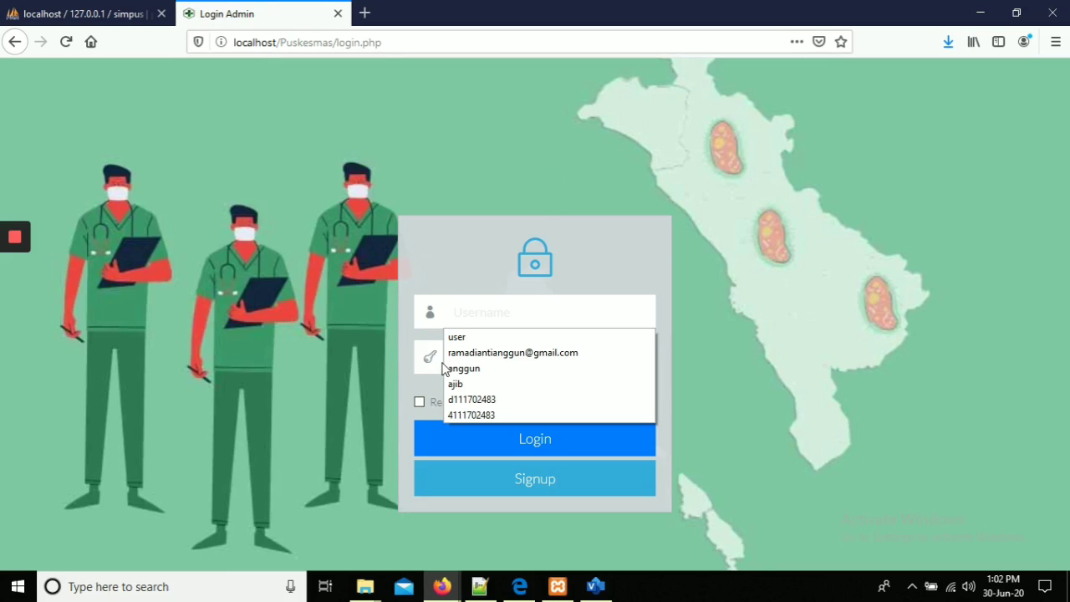
{"action": "left_click", "coordinate": [468, 317]}
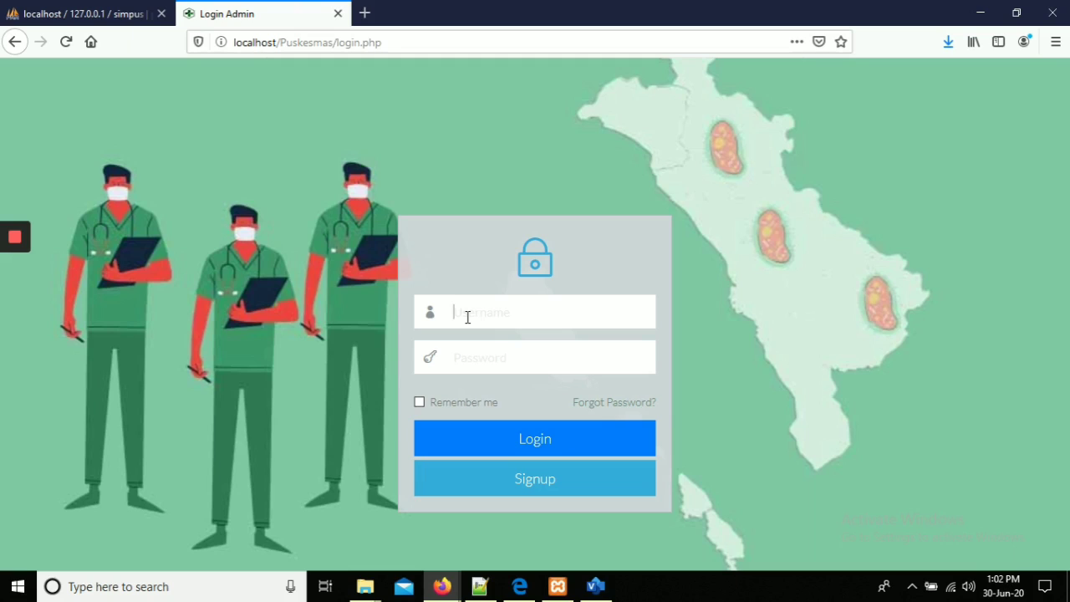
{"action": "type", "text": "an"}
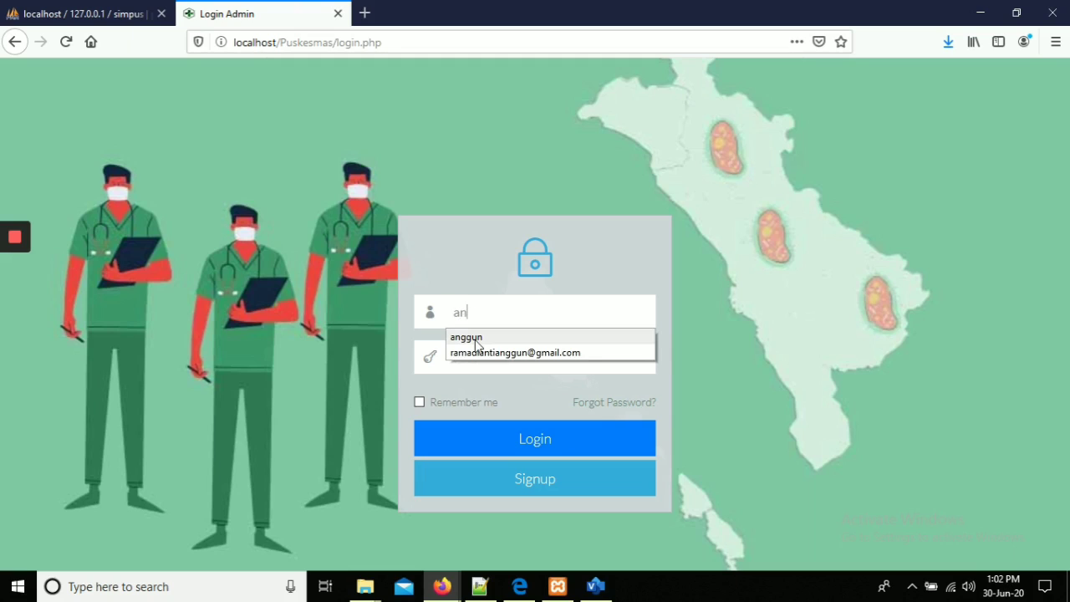
{"action": "left_click", "coordinate": [473, 337]}
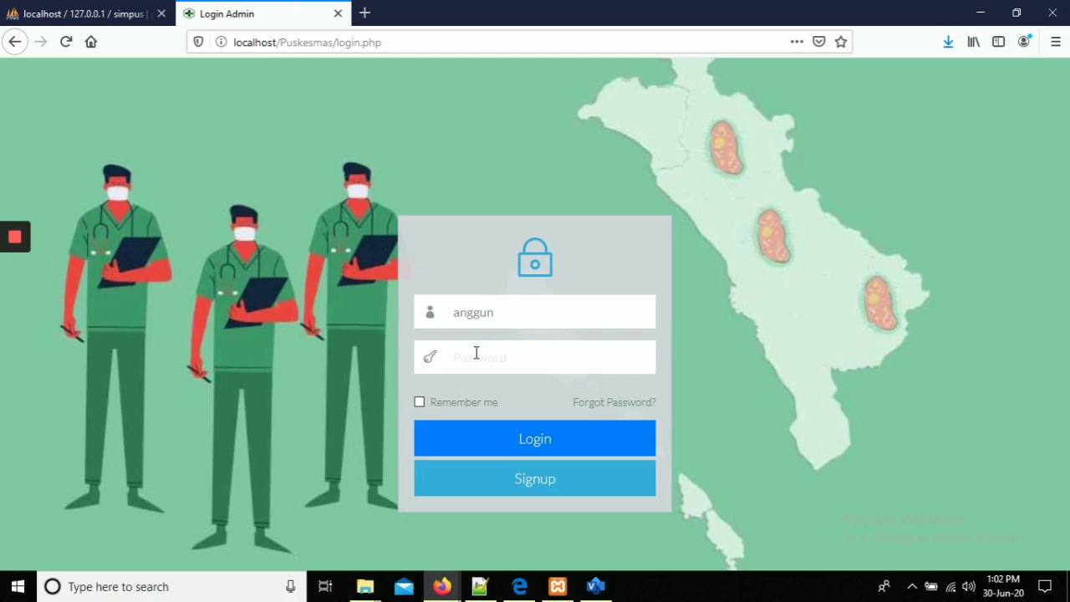
{"action": "left_click", "coordinate": [476, 353]}
{"action": "type", "text": "admin"}
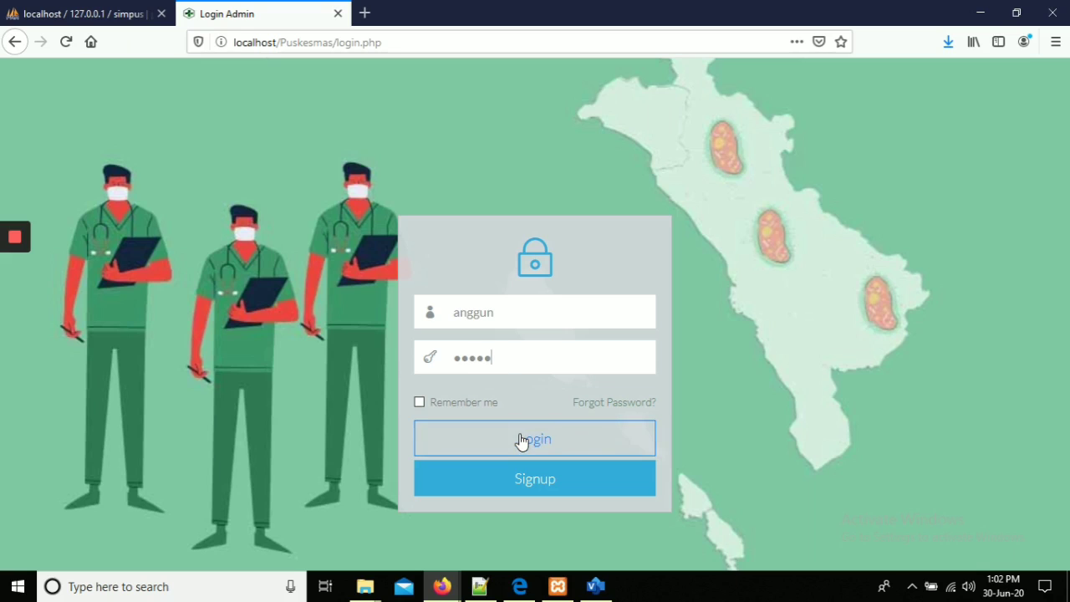
{"action": "left_click", "coordinate": [520, 441]}
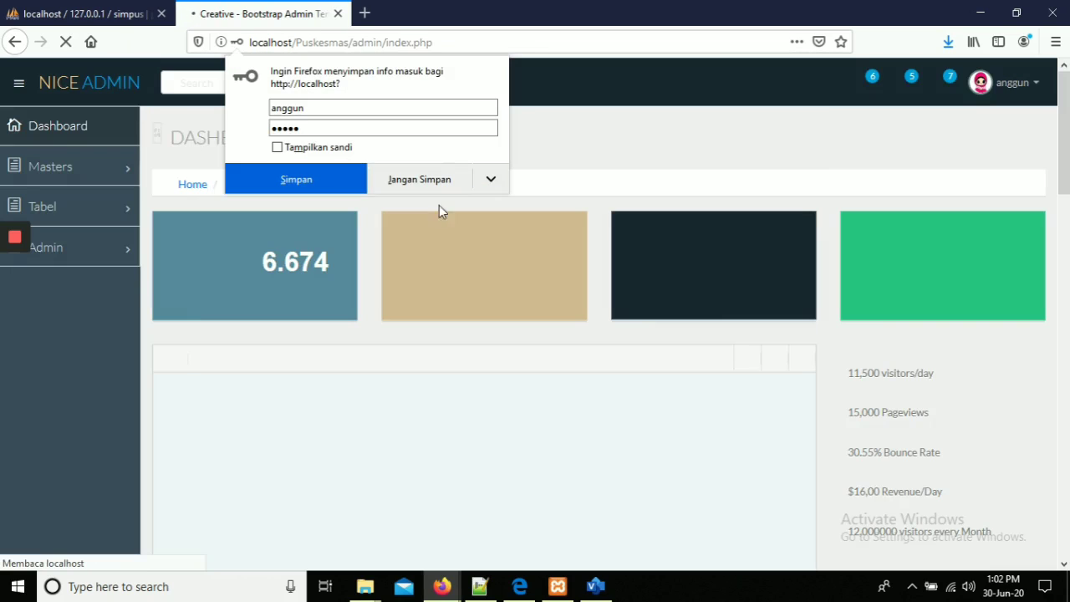
{"action": "left_click", "coordinate": [435, 184]}
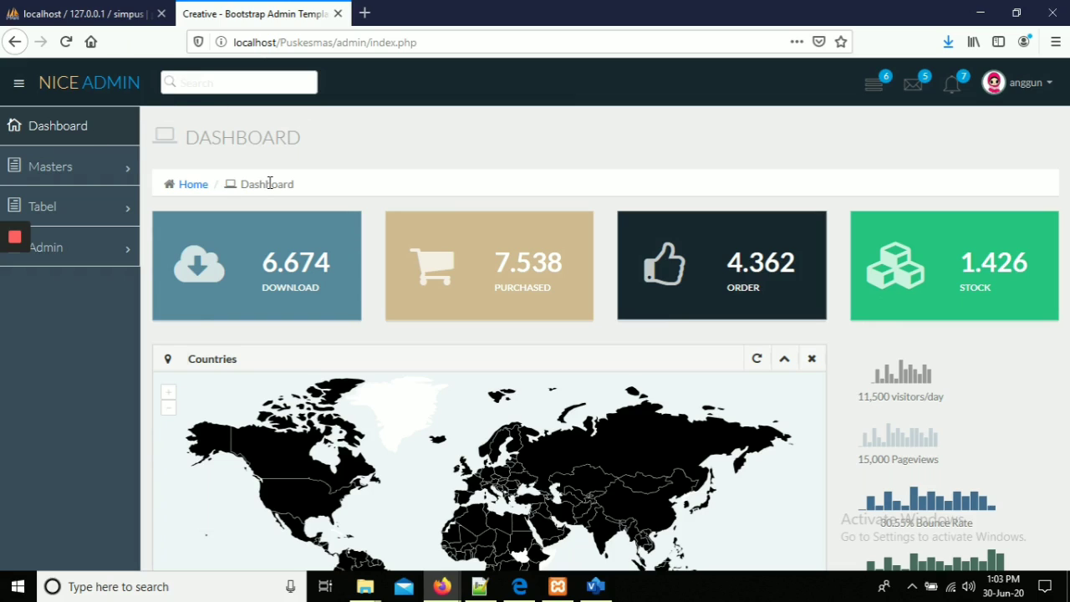
Expand Masters and Tabel in the admin sidebar and view the Buku Tamu table.
{"action": "left_click", "coordinate": [96, 171]}
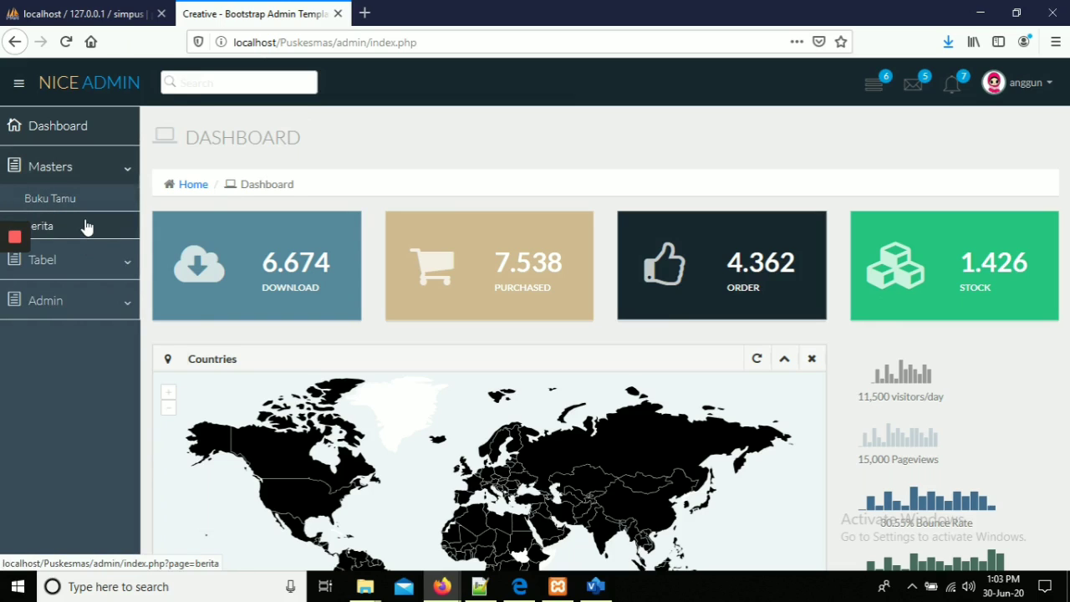
{"action": "left_click", "coordinate": [95, 265]}
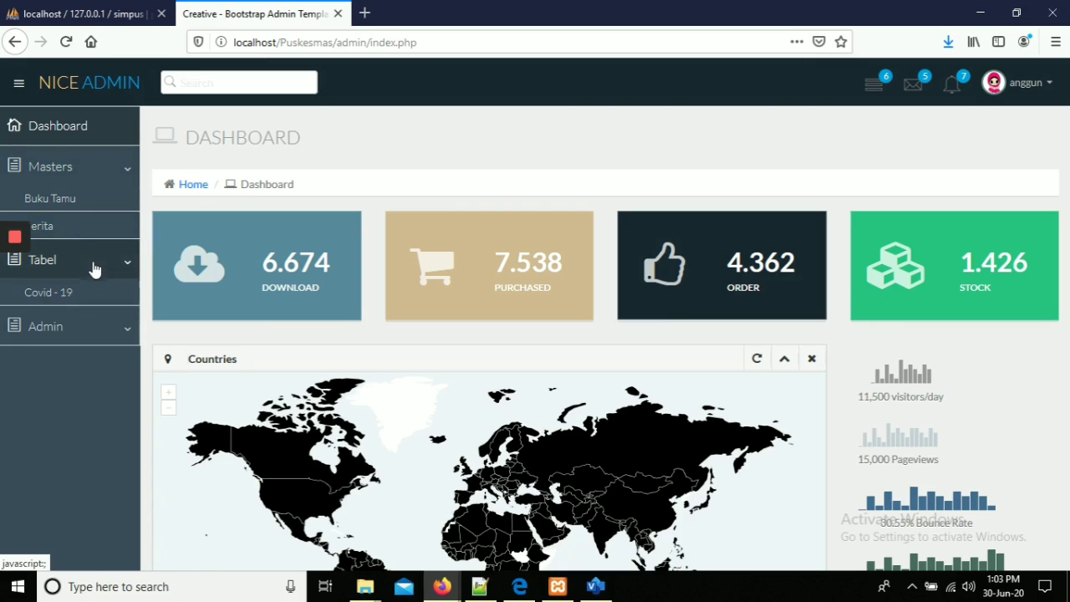
{"action": "left_click", "coordinate": [92, 197]}
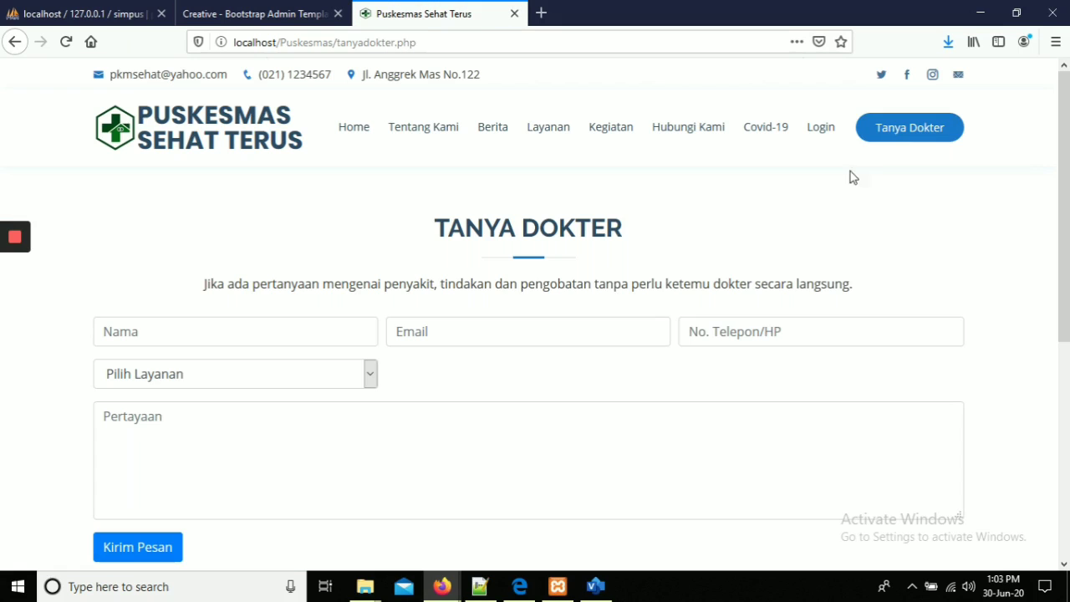
{"action": "left_click_drag", "start_coordinate": [1063, 148], "coordinate": [1063, 247]}
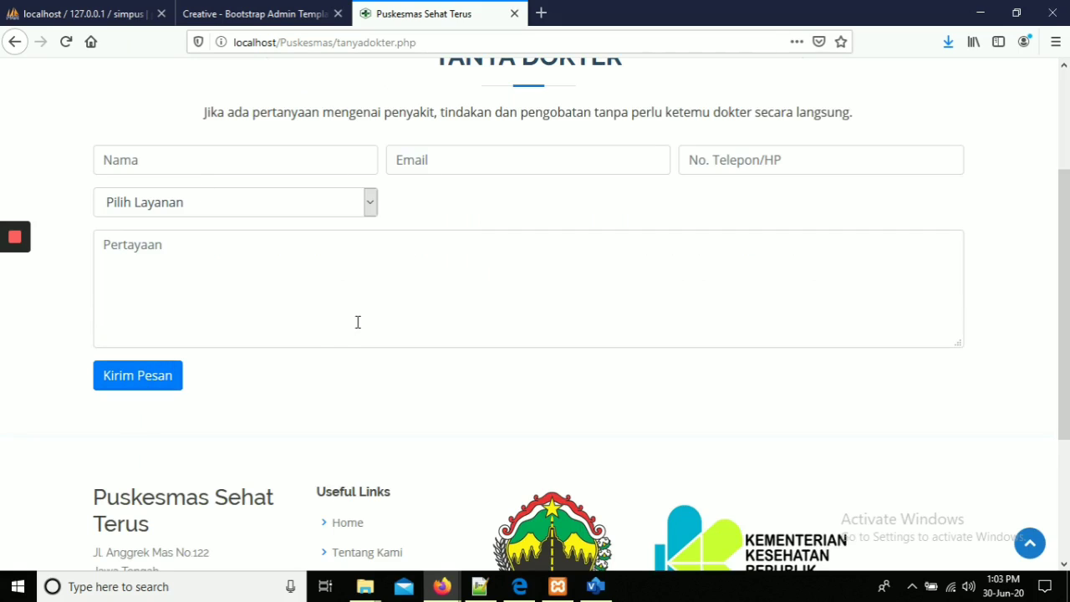
On the Tanya Dokter form, fill Nama, Email and No. Telepon/HP from saved suggestions.
{"action": "left_click", "coordinate": [318, 9]}
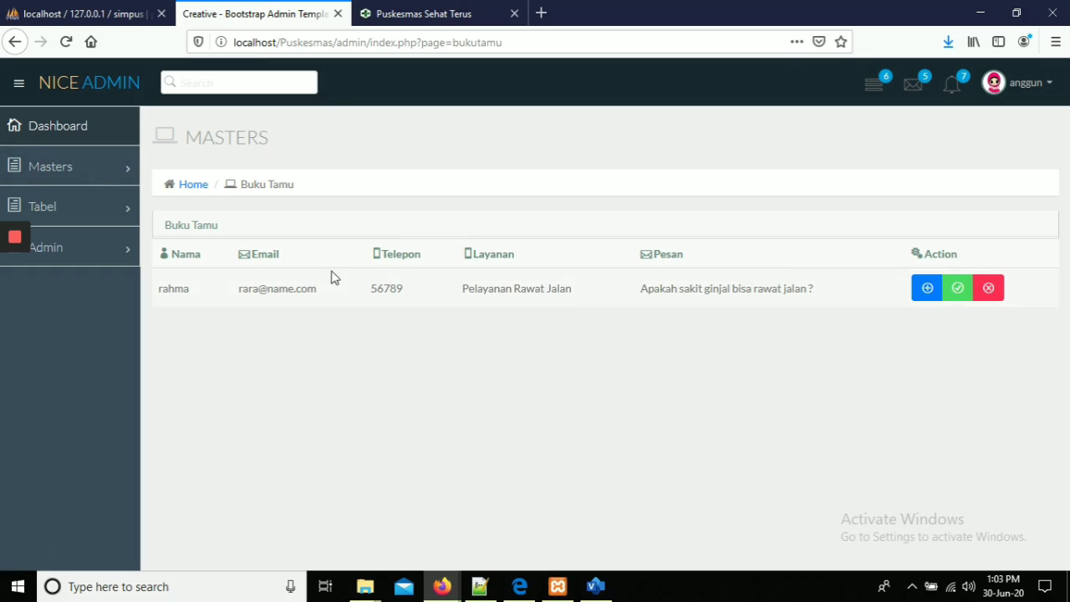
{"action": "left_click", "coordinate": [432, 14]}
{"action": "left_click", "coordinate": [236, 165]}
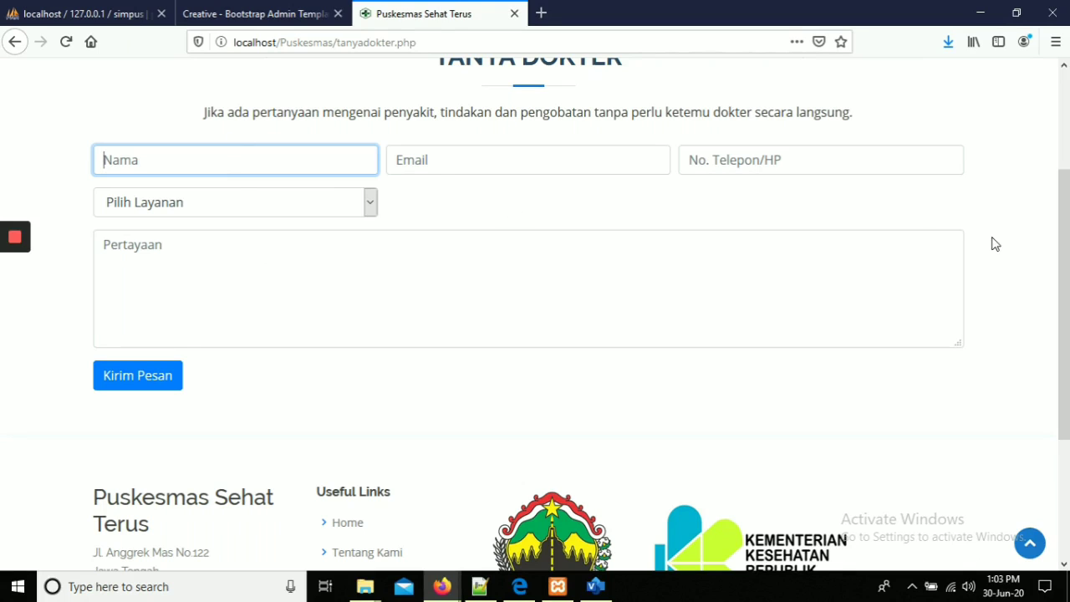
{"action": "scroll", "coordinate": [1063, 251], "scroll_direction": "up", "scroll_amount": 3}
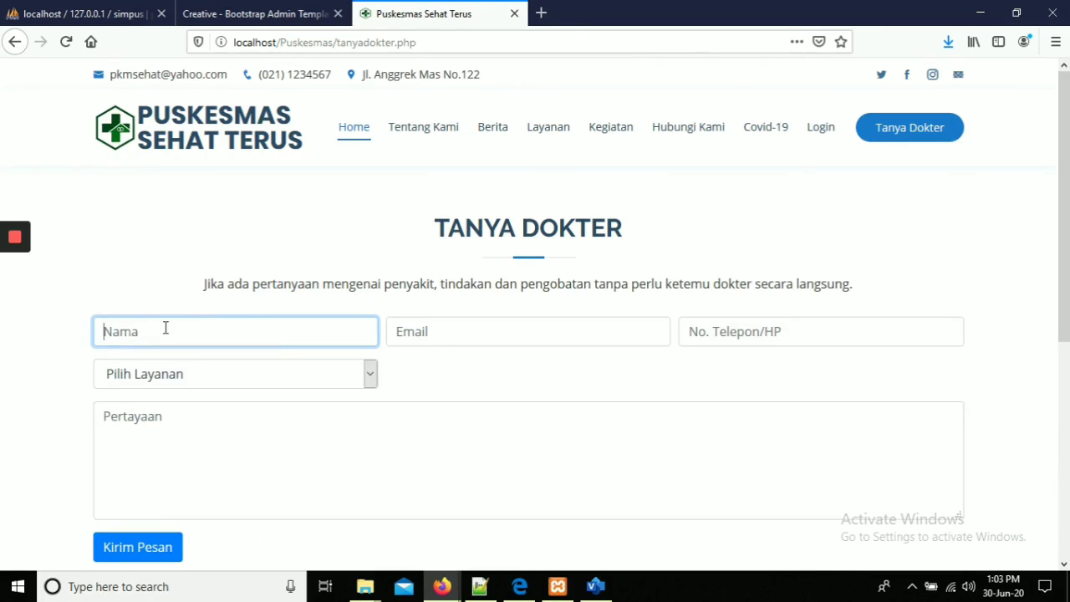
{"action": "type", "text": "a"}
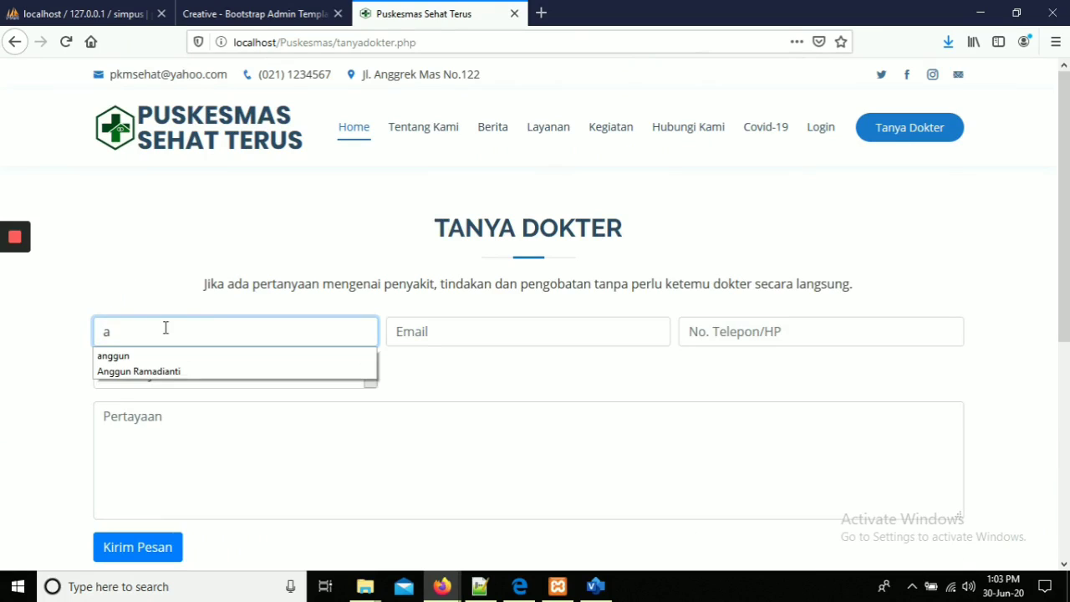
{"action": "left_click", "coordinate": [163, 359]}
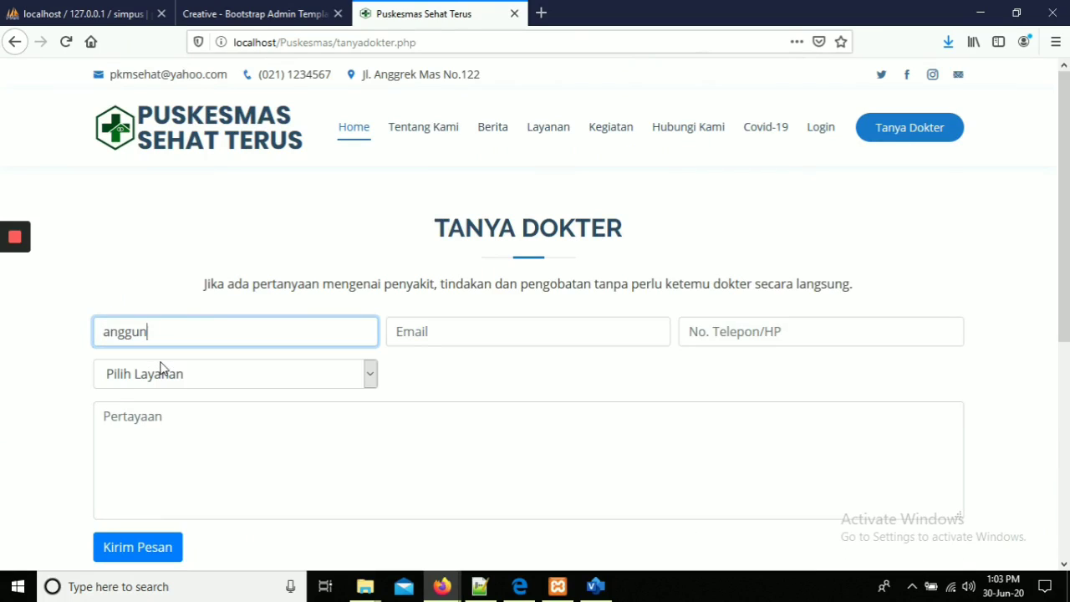
{"action": "left_click", "coordinate": [497, 331]}
{"action": "type", "text": "k"}
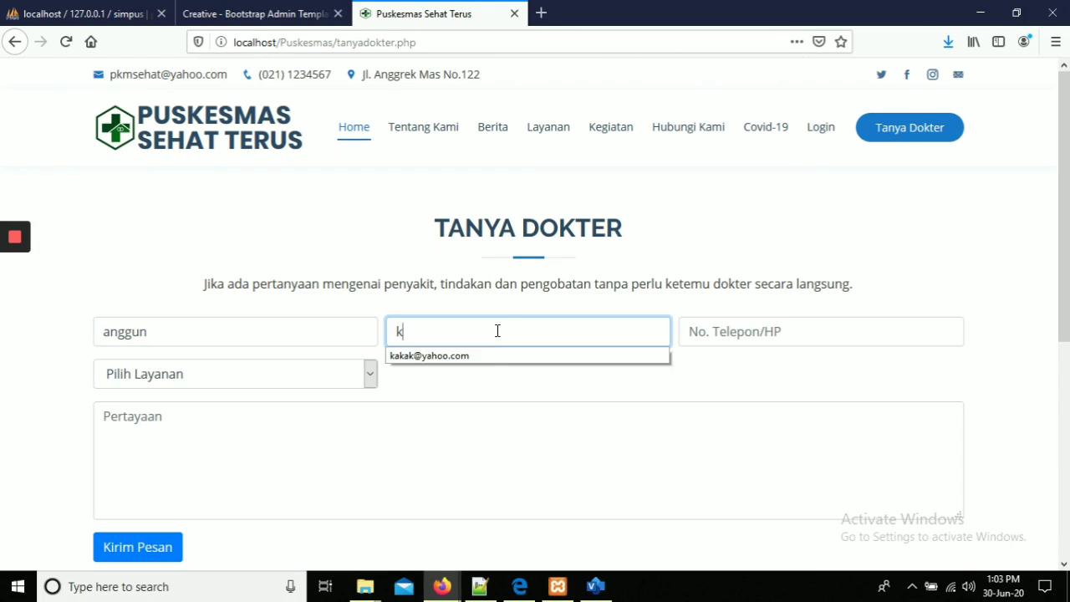
{"action": "left_click", "coordinate": [493, 358]}
{"action": "left_click", "coordinate": [747, 344]}
{"action": "type", "text": "1"}
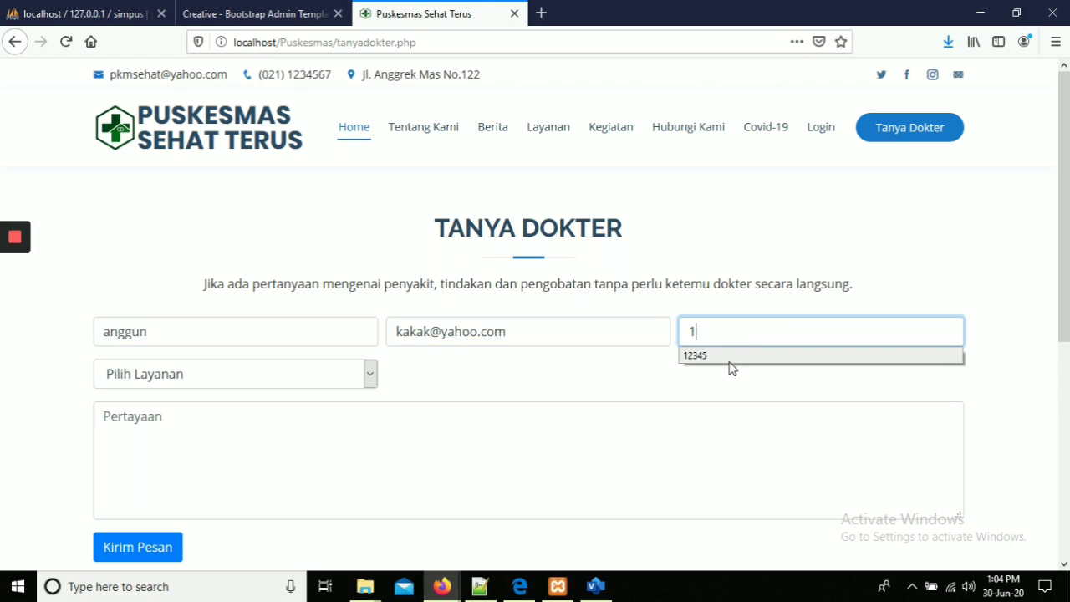
{"action": "left_click", "coordinate": [730, 368]}
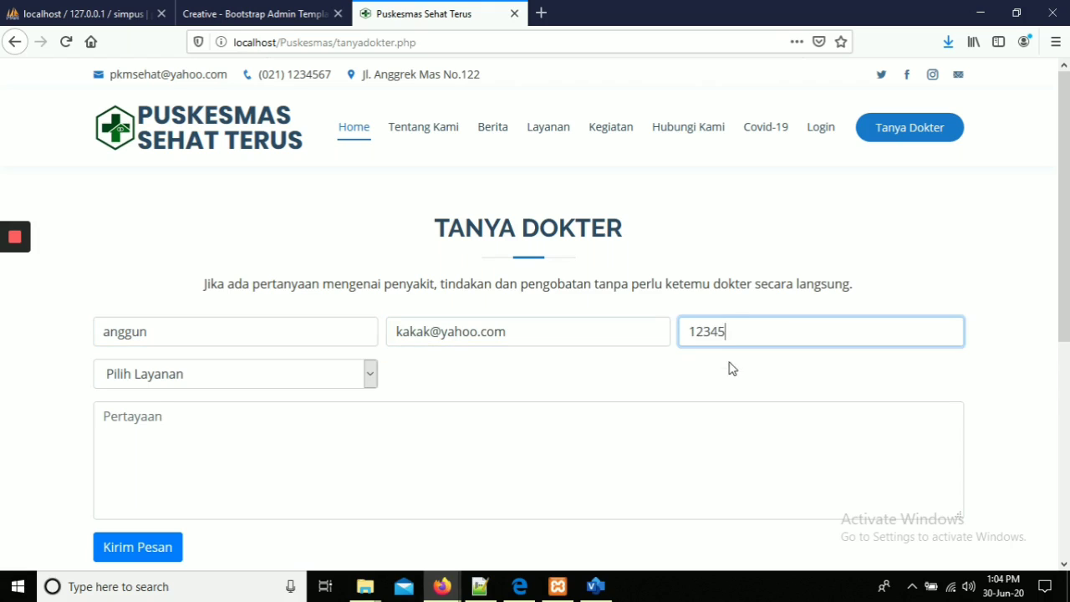
Choose Pelayanan Rawat Jalan and enter the question 'apakah sakit gigi bisa rawat jalan ?'.
{"action": "left_click", "coordinate": [371, 375]}
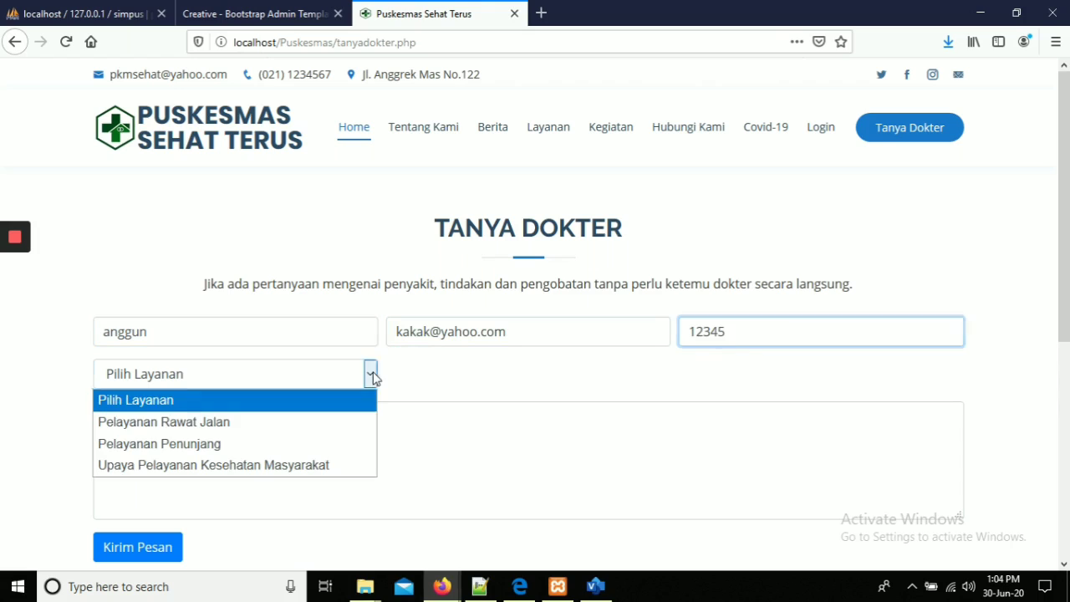
{"action": "left_click", "coordinate": [220, 423]}
{"action": "left_click", "coordinate": [220, 421]}
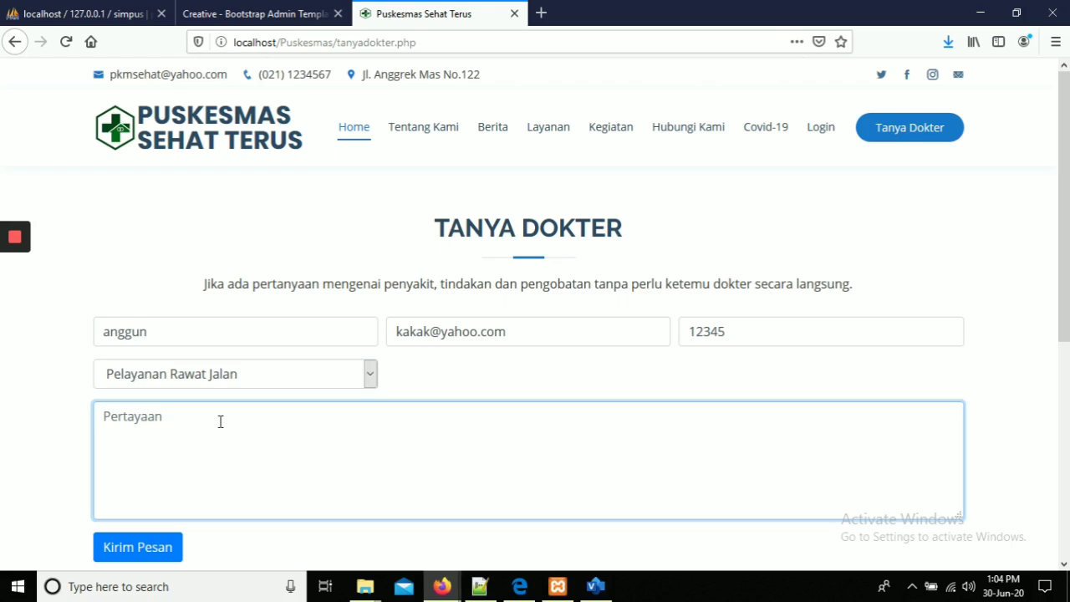
{"action": "type", "text": "apakah sakit gigi bisa"}
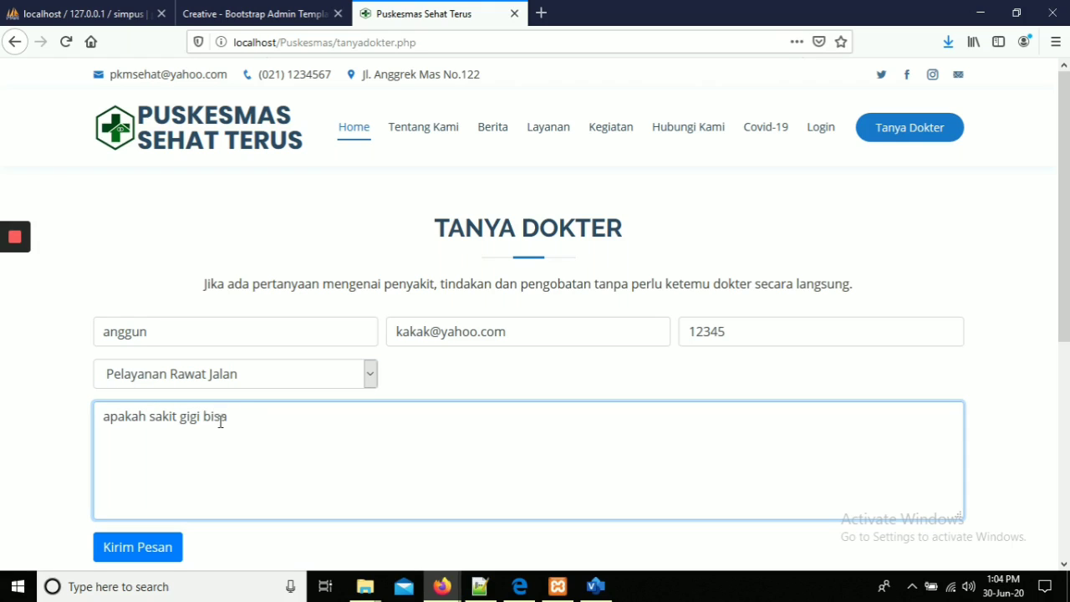
{"action": "type", "text": " rawat jalan ?"}
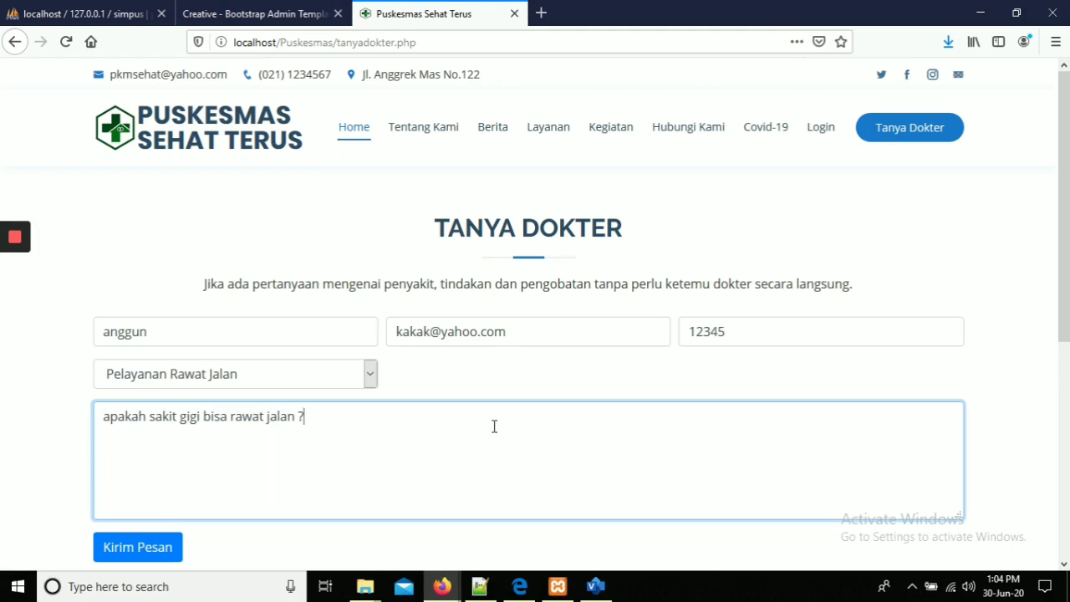
{"action": "scroll", "coordinate": [1036, 311], "scroll_direction": "down", "scroll_amount": 1}
{"action": "scroll", "coordinate": [535, 334], "scroll_direction": "up", "scroll_amount": 1}
Send the sakit ginjal question and confirm it appears as a new admin Buku Tamu row.
{"action": "left_click", "coordinate": [120, 549]}
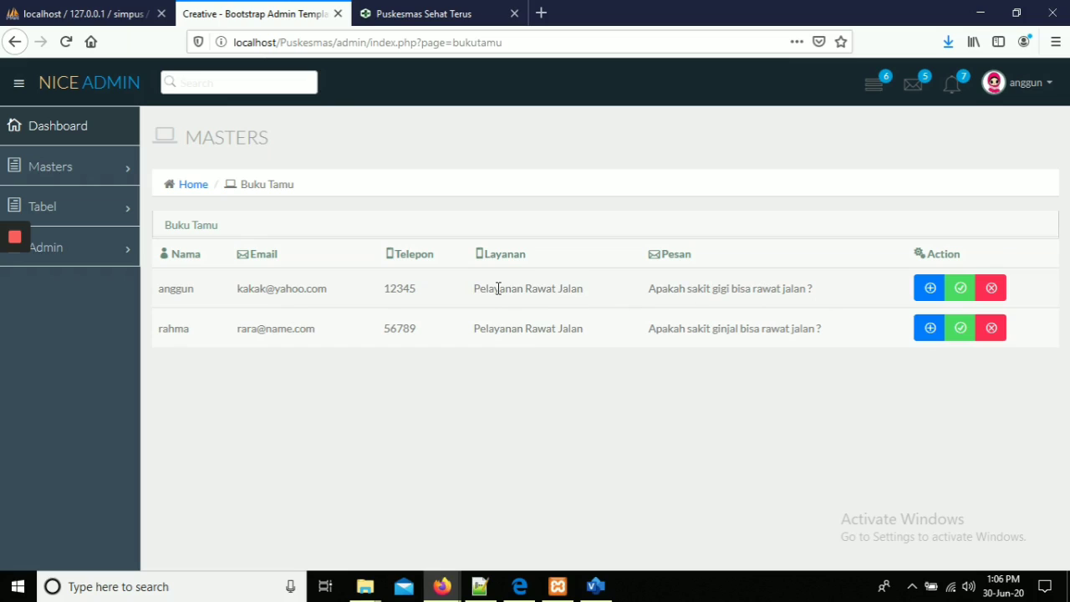
{"action": "left_click", "coordinate": [382, 10]}
{"action": "left_click", "coordinate": [226, 10]}
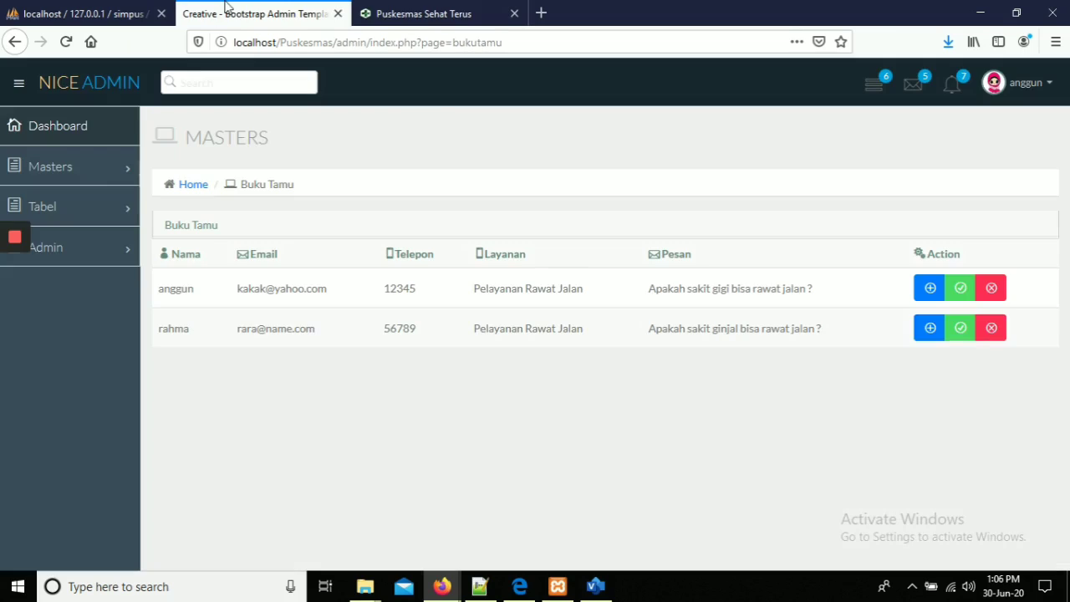
Go to the Berita news management page under Masters in the admin sidebar.
{"action": "left_click", "coordinate": [83, 168]}
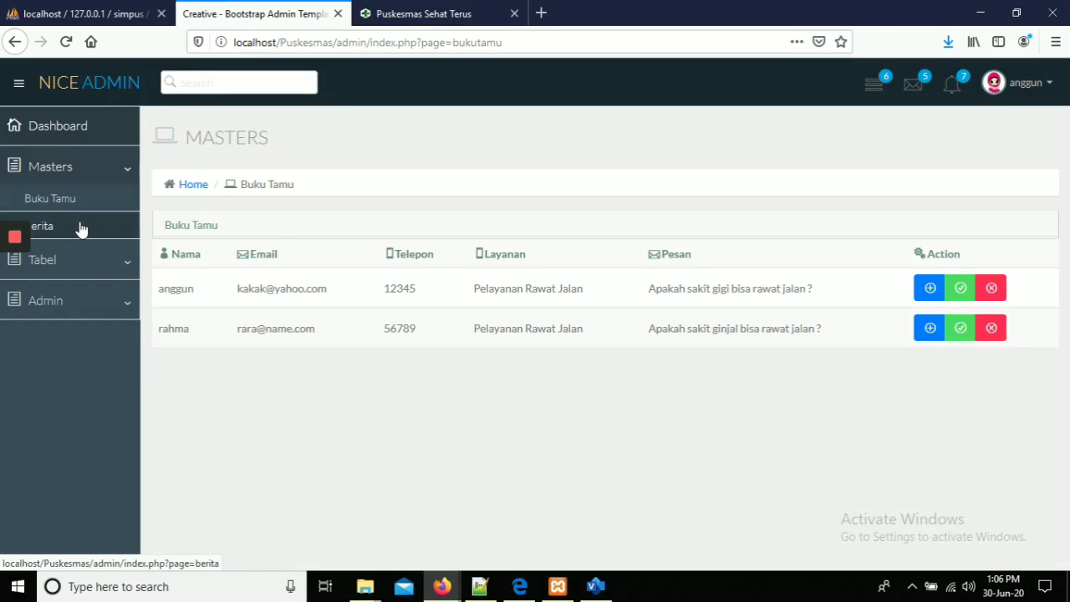
{"action": "left_click", "coordinate": [80, 227]}
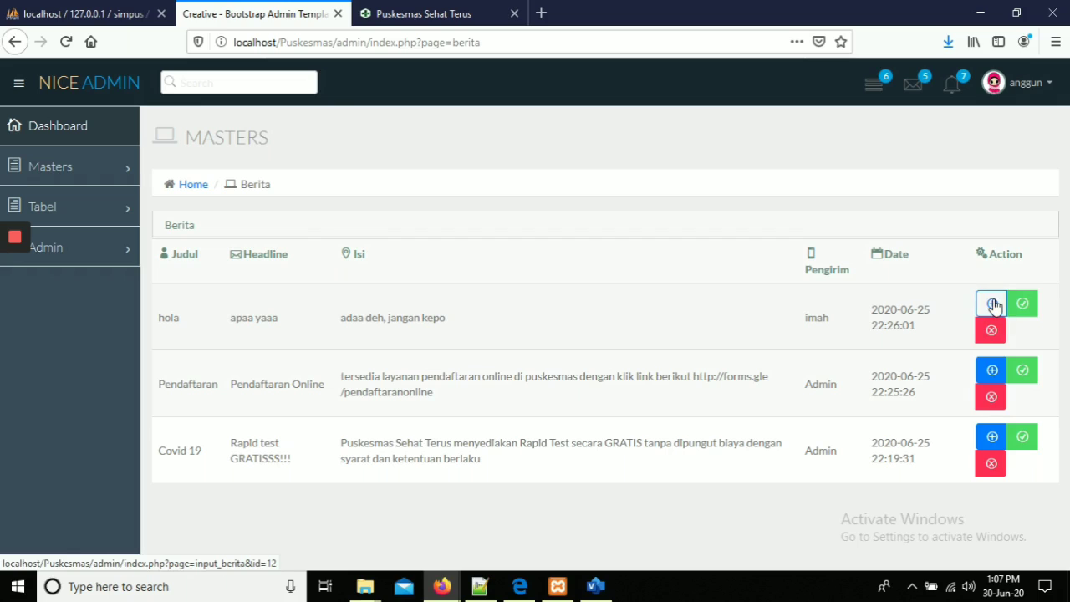
Start a news post titled 'hujan terus menerus', headline 'banjir dimana-mana', body 'banyak daerah yang terendam ban'.
{"action": "left_click", "coordinate": [993, 306]}
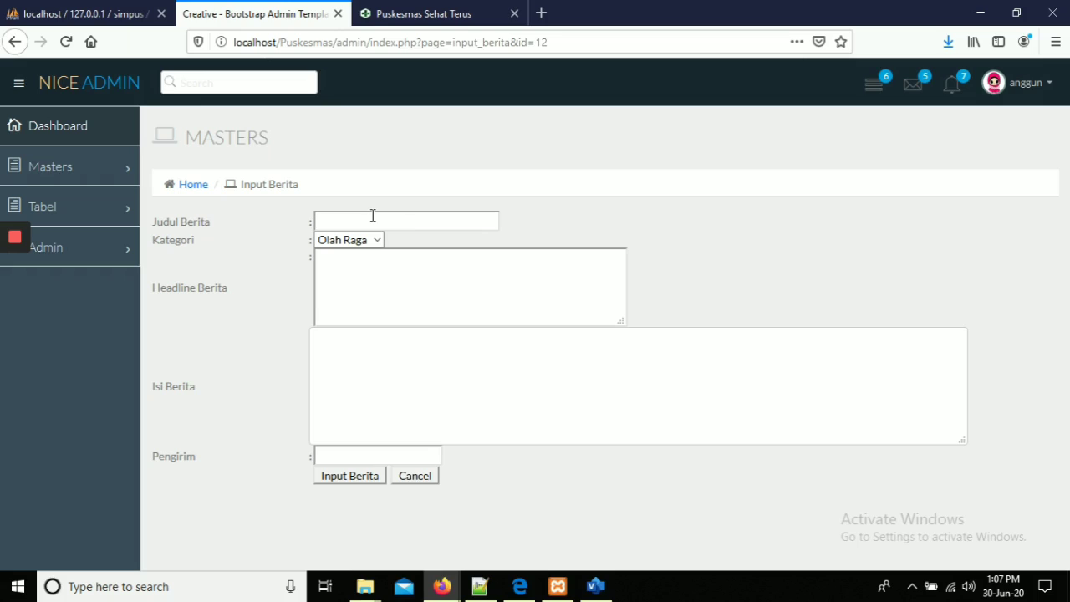
{"action": "type", "text": "hujan terus menerus"}
{"action": "left_click", "coordinate": [376, 266]}
{"action": "type", "text": "banjir dimana-mana"}
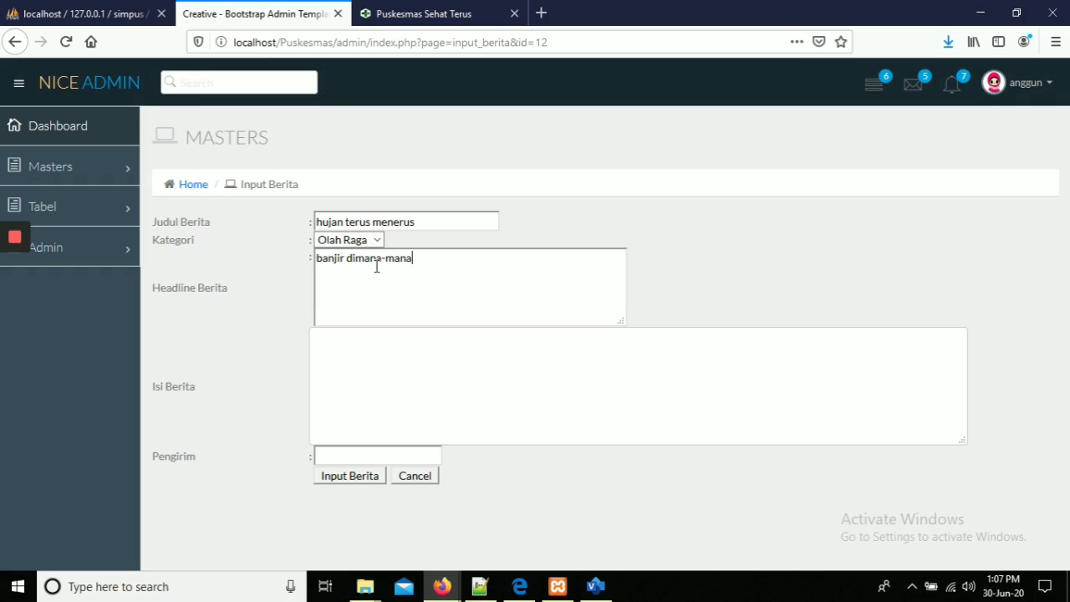
{"action": "left_click", "coordinate": [383, 364]}
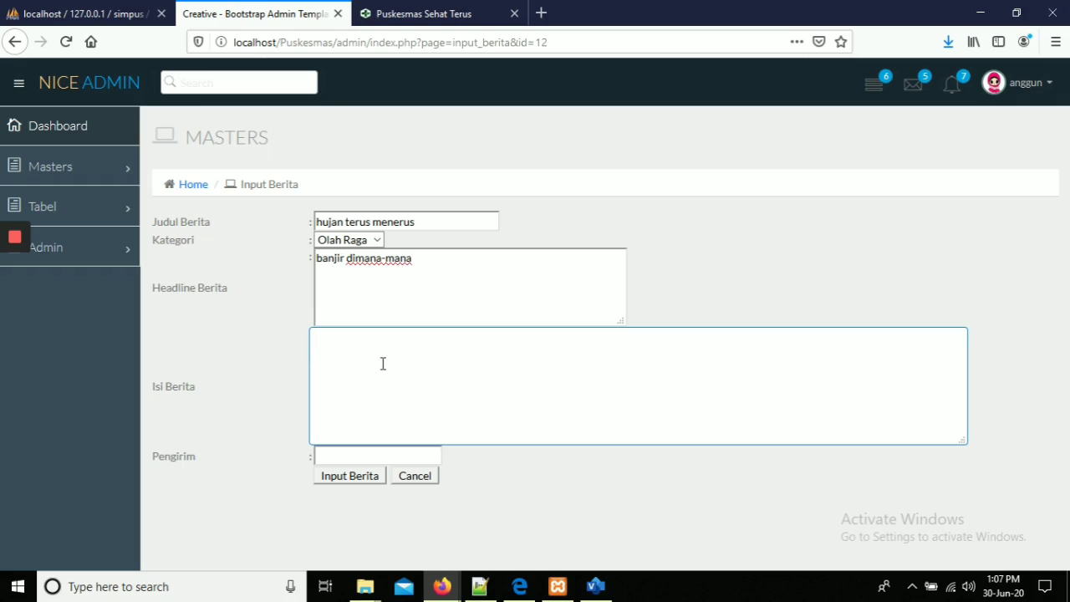
{"action": "type", "text": "banyak daerah yang"}
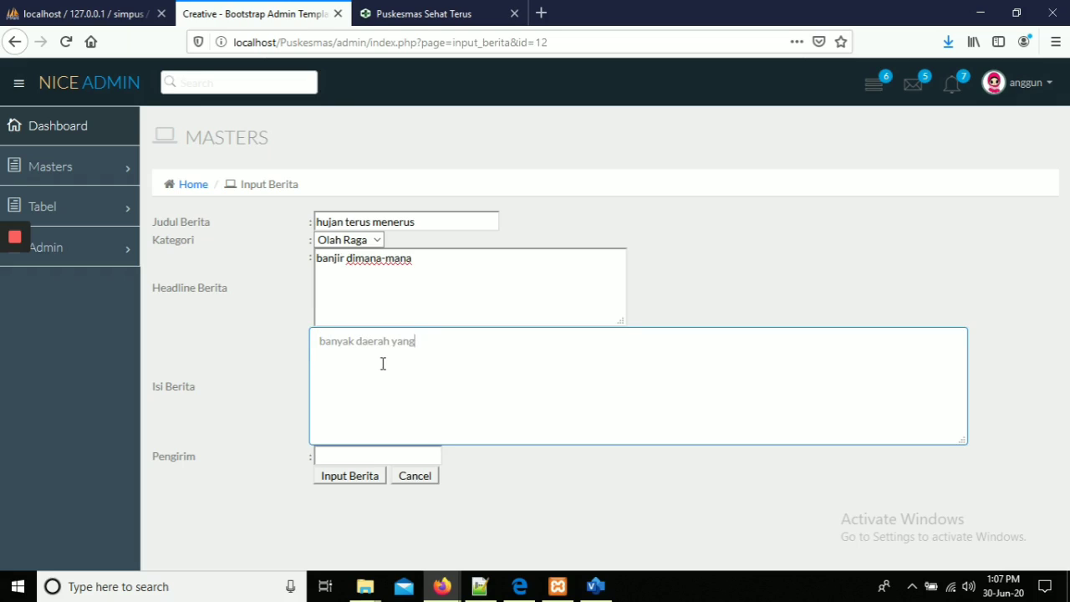
{"action": "type", "text": " terenda"}
{"action": "type", "text": "m banjir"}
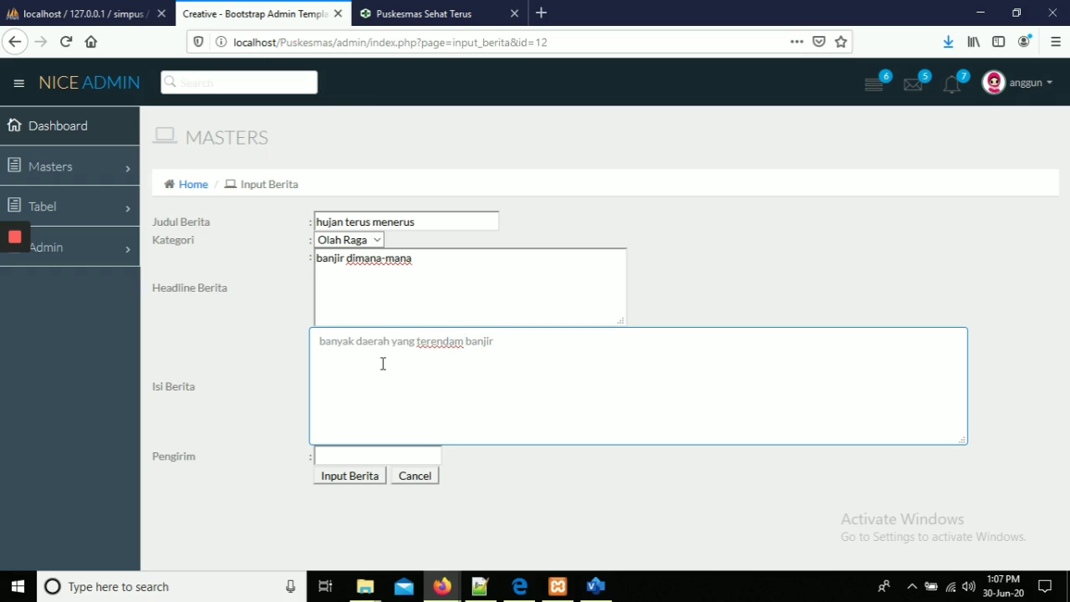
Set Admin as the sender, submit the post and dismiss the success alert.
{"action": "left_click", "coordinate": [375, 459]}
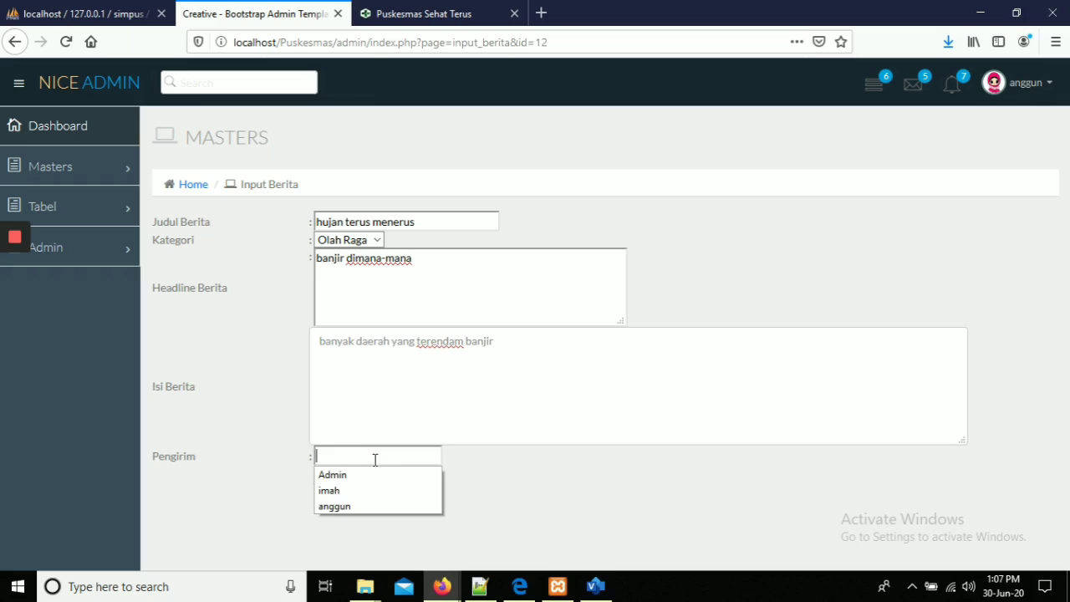
{"action": "type", "text": "admin"}
{"action": "left_click", "coordinate": [359, 475]}
{"action": "left_click", "coordinate": [361, 478]}
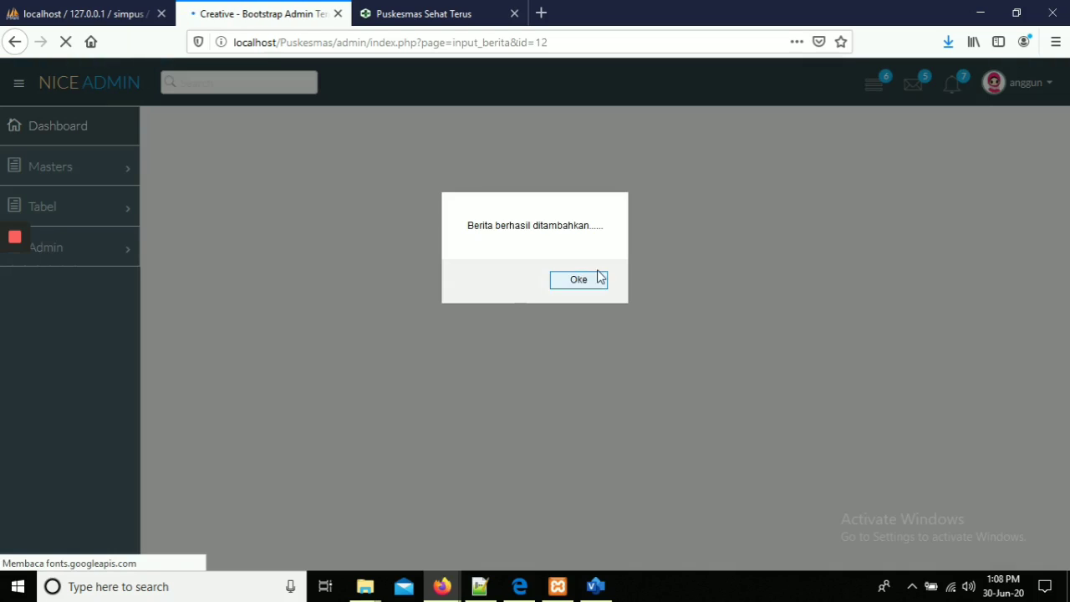
{"action": "left_click", "coordinate": [578, 280]}
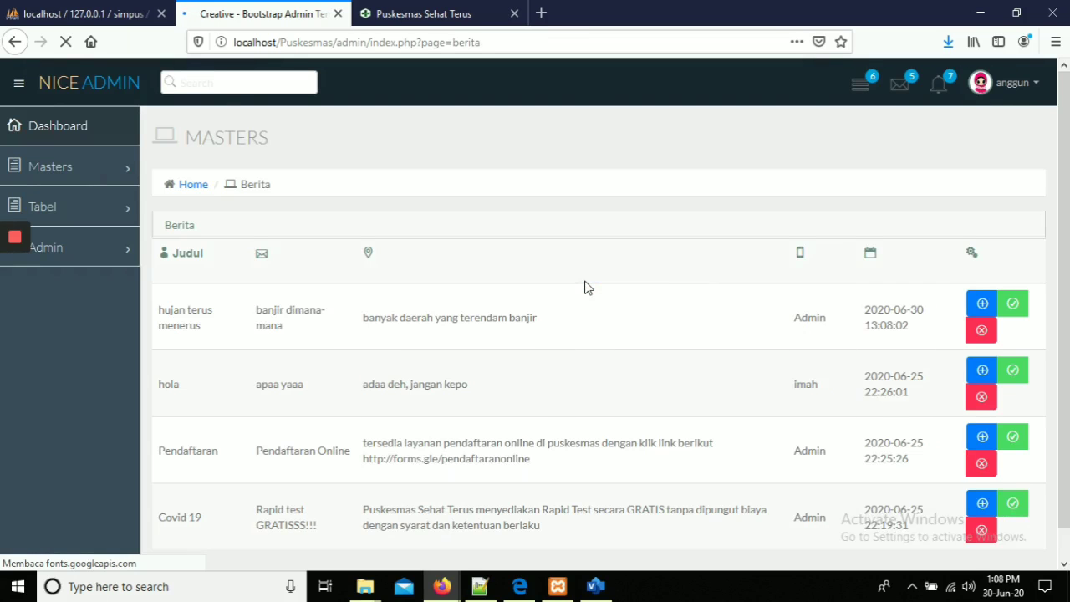
{"action": "left_click", "coordinate": [410, 12]}
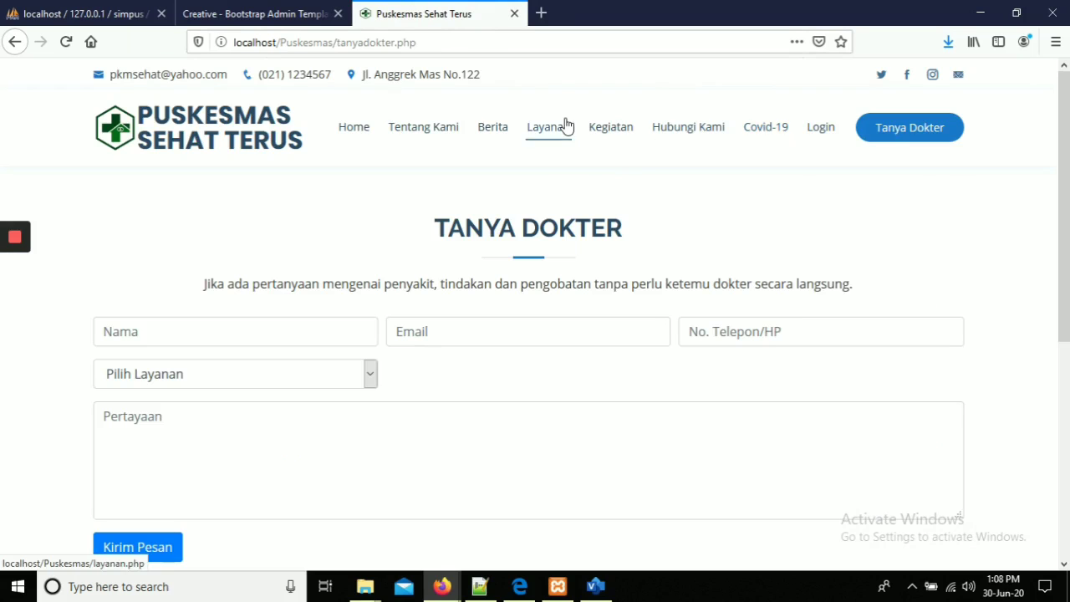
{"action": "left_click", "coordinate": [494, 135]}
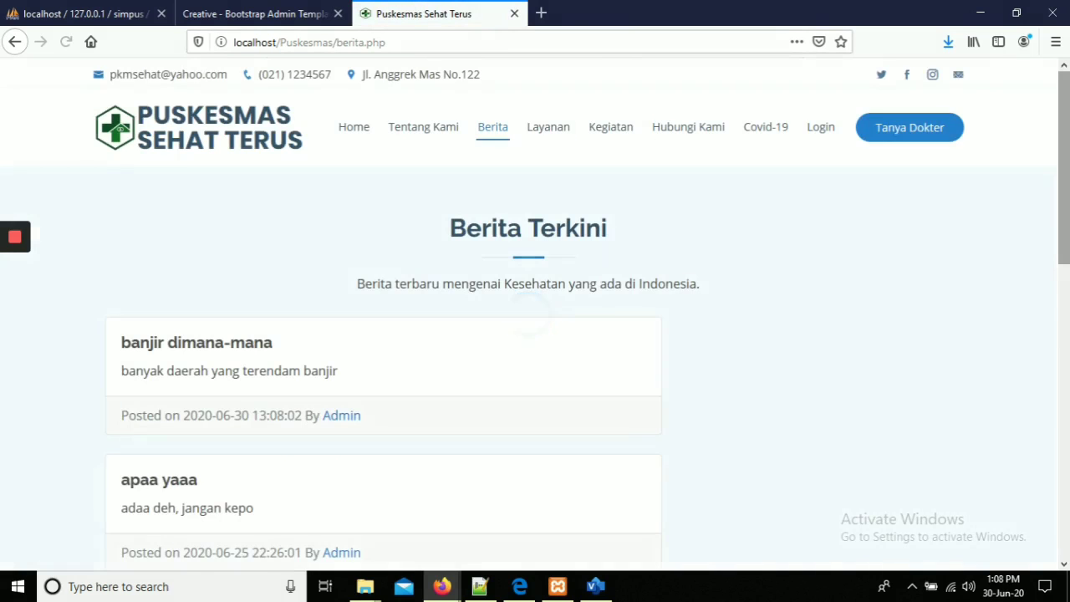
{"action": "scroll", "coordinate": [939, 179], "scroll_direction": "down", "scroll_amount": 2}
{"action": "left_click_drag", "start_coordinate": [1068, 214], "coordinate": [1068, 147]}
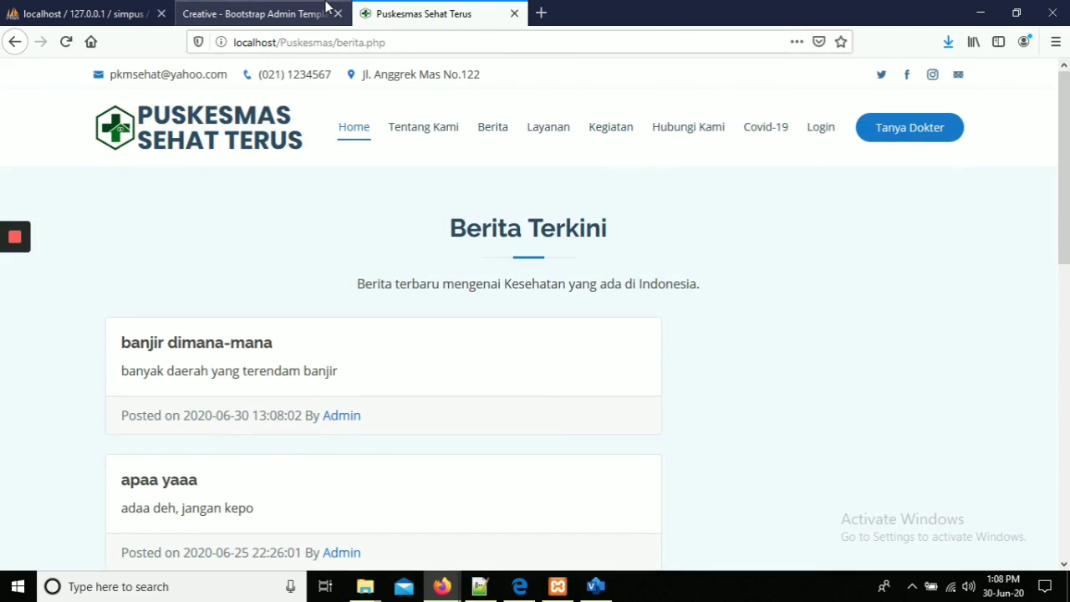
{"action": "left_click", "coordinate": [326, 8]}
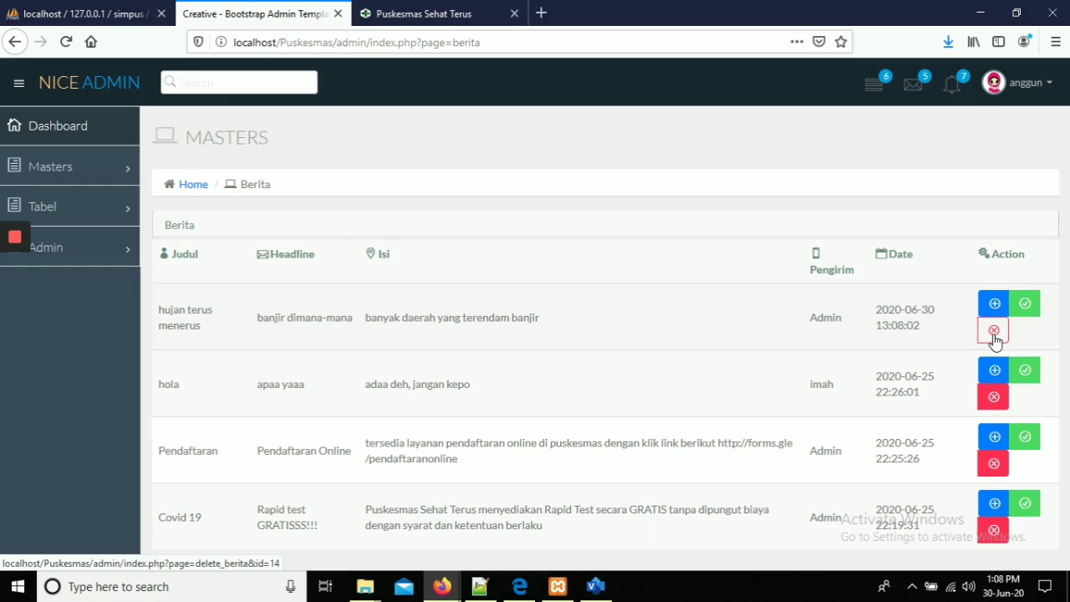
Bring up the empty link form from the Covid-19 table under Tabel.
{"action": "left_click", "coordinate": [102, 208]}
{"action": "left_click", "coordinate": [92, 241]}
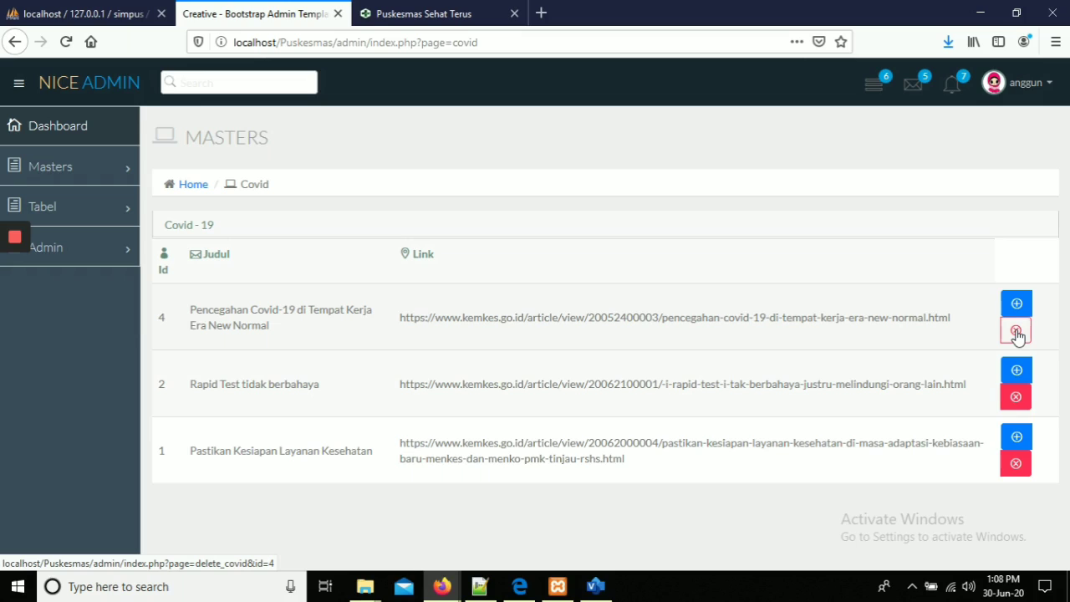
{"action": "left_click", "coordinate": [1016, 306]}
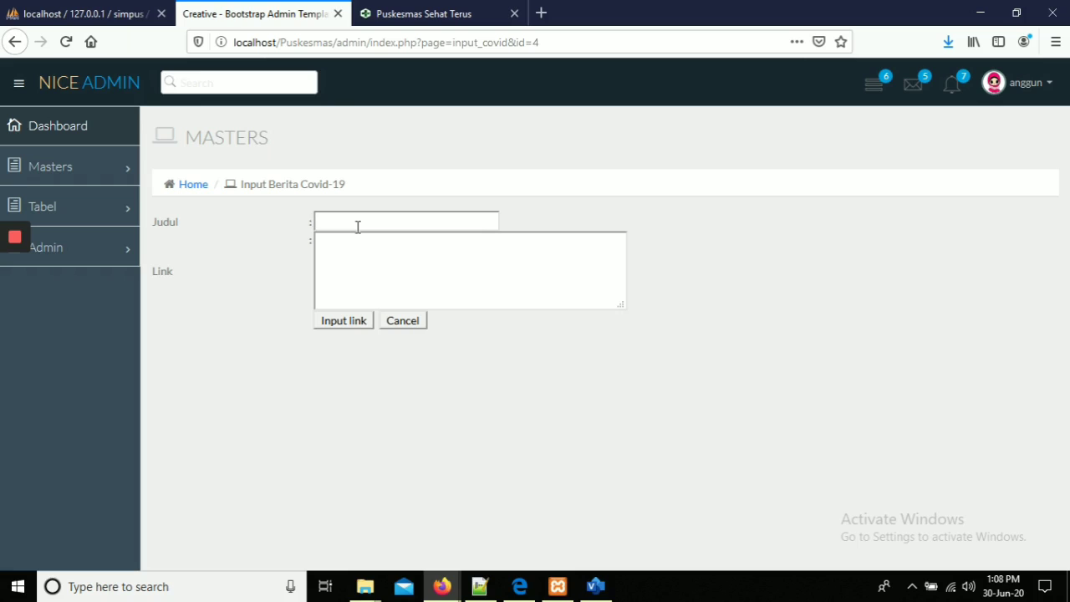
Search 'kemekes' in a new tab, open the covid19.go.id school-year learning guide and copy its URL.
{"action": "left_click", "coordinate": [541, 12]}
{"action": "type", "text": "kemekes"}
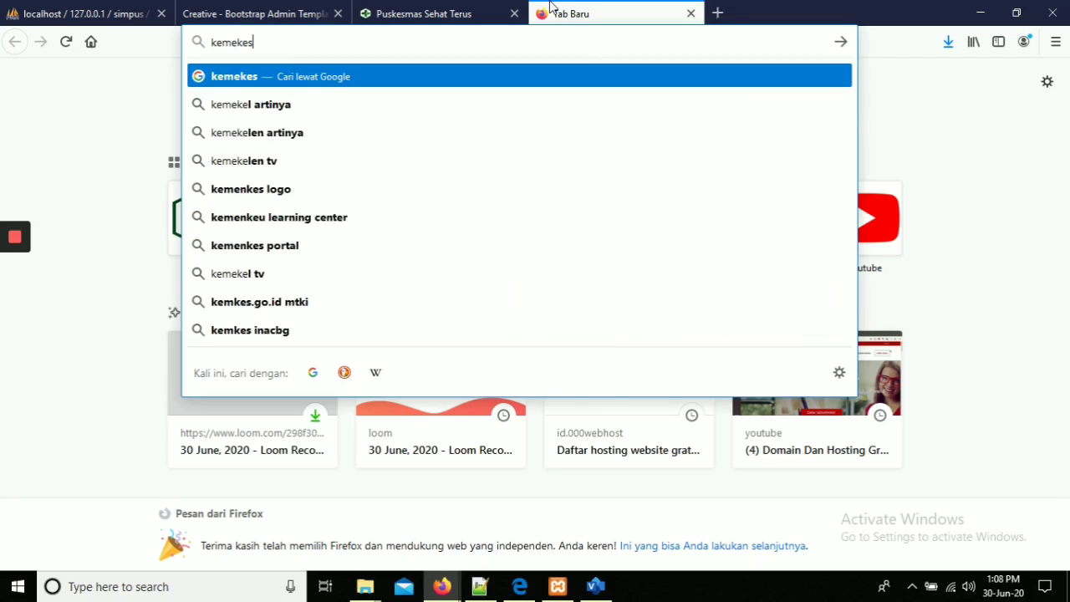
{"action": "key", "text": "Return"}
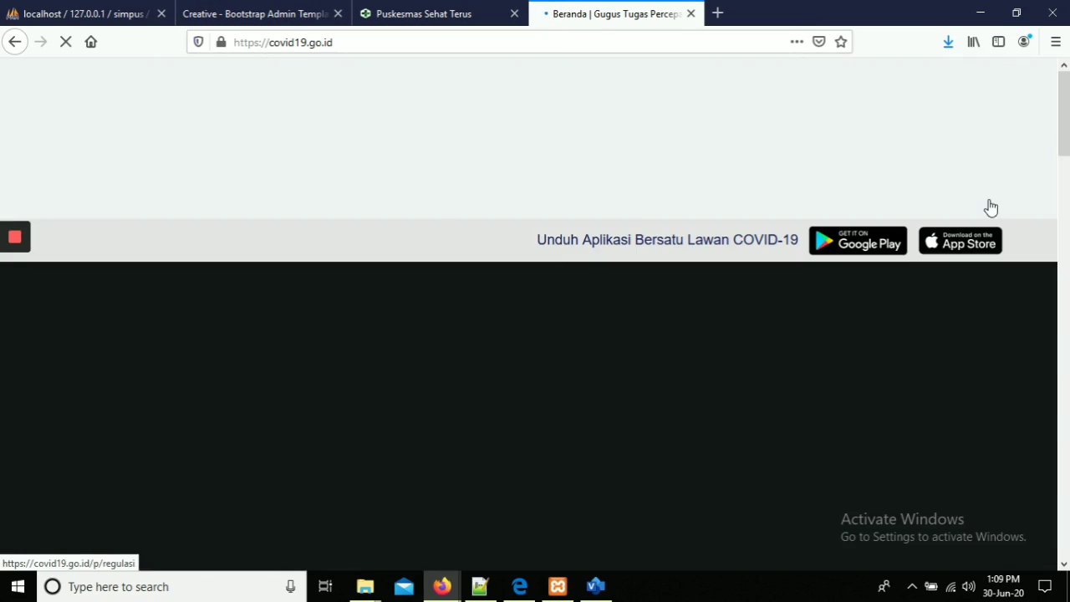
{"action": "left_click_drag", "start_coordinate": [1064, 121], "coordinate": [1064, 342]}
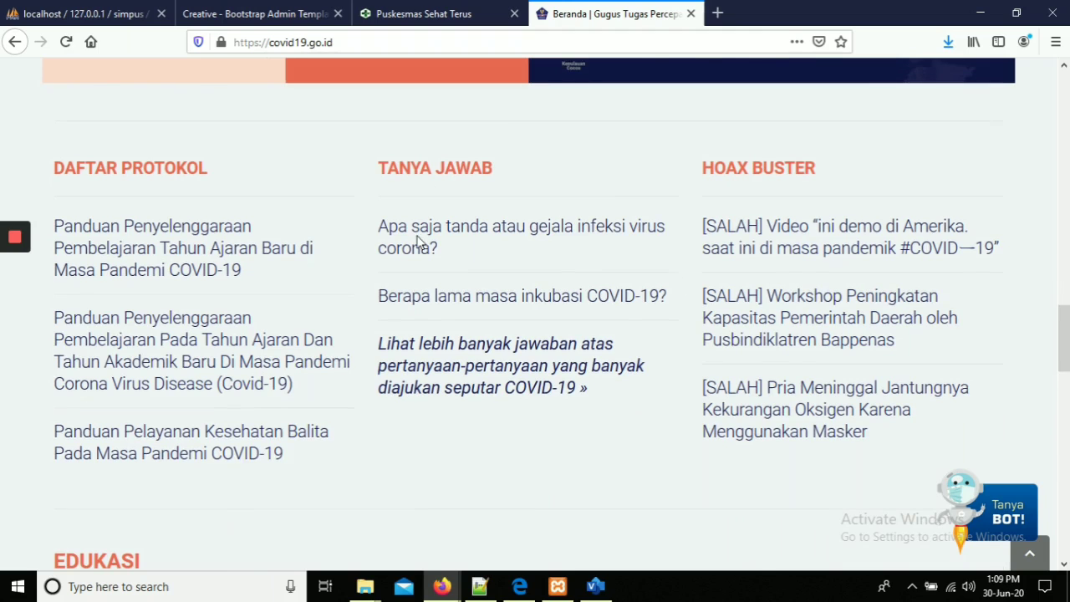
{"action": "scroll", "coordinate": [398, 262], "scroll_direction": "down", "scroll_amount": 5}
{"action": "left_click_drag", "start_coordinate": [1064, 359], "coordinate": [1066, 303]}
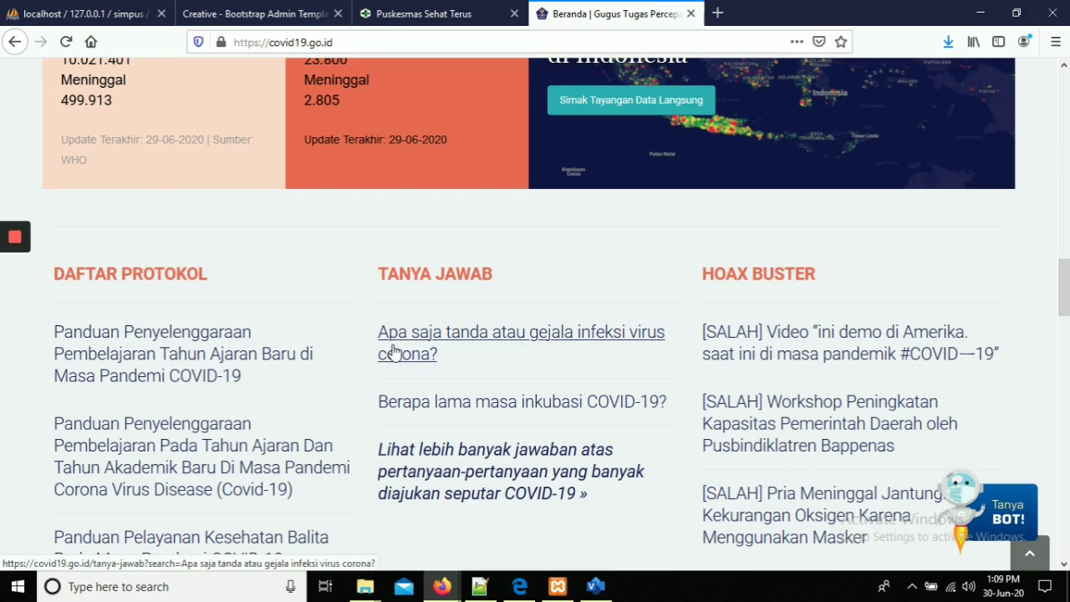
{"action": "left_click", "coordinate": [185, 376]}
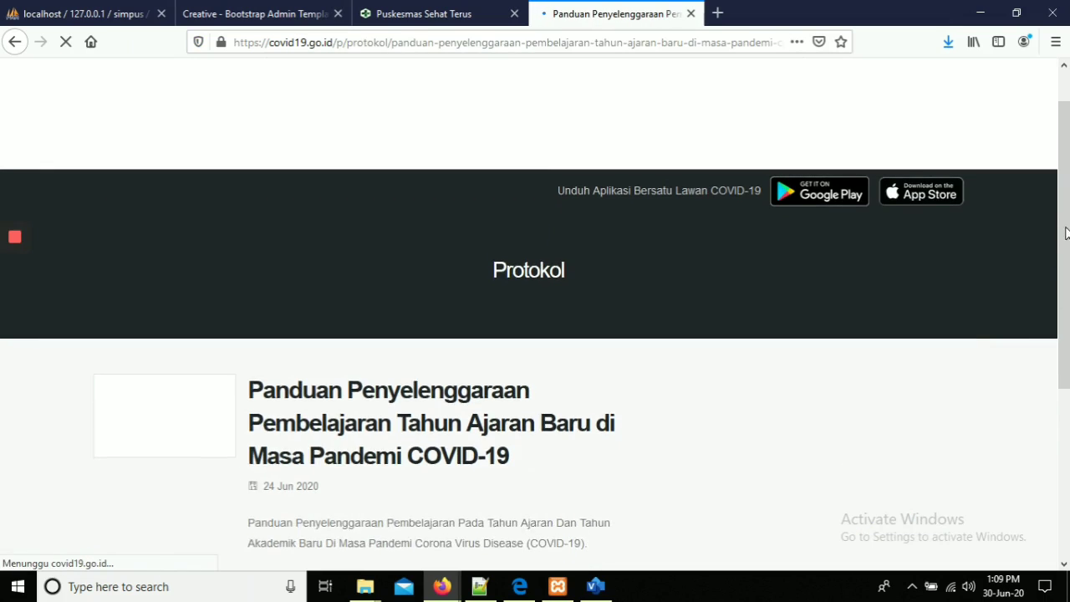
{"action": "scroll", "coordinate": [535, 314], "scroll_direction": "down", "scroll_amount": 1}
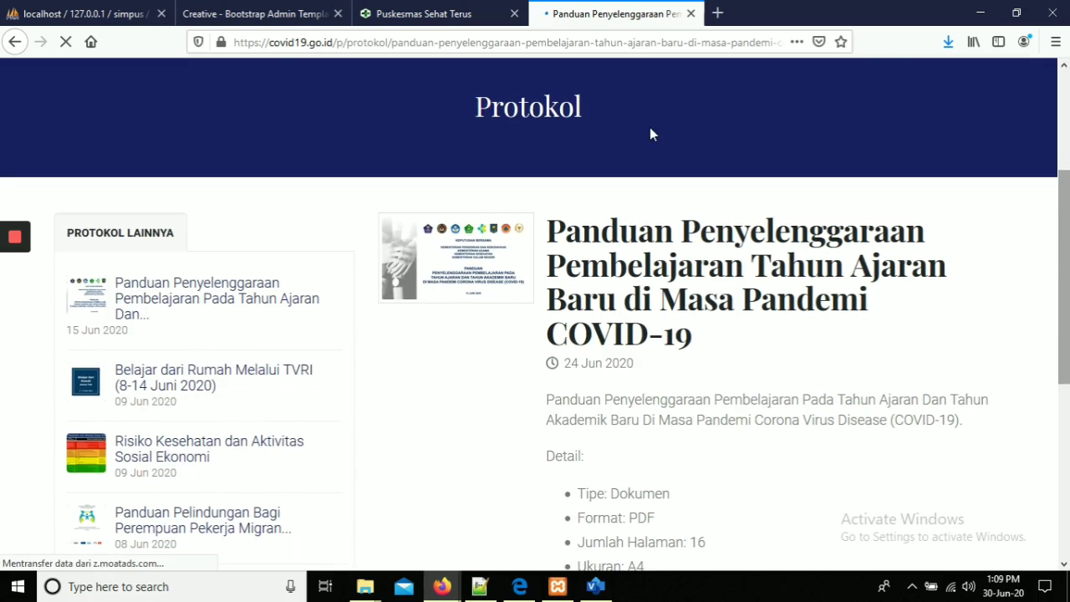
{"action": "left_click", "coordinate": [565, 41]}
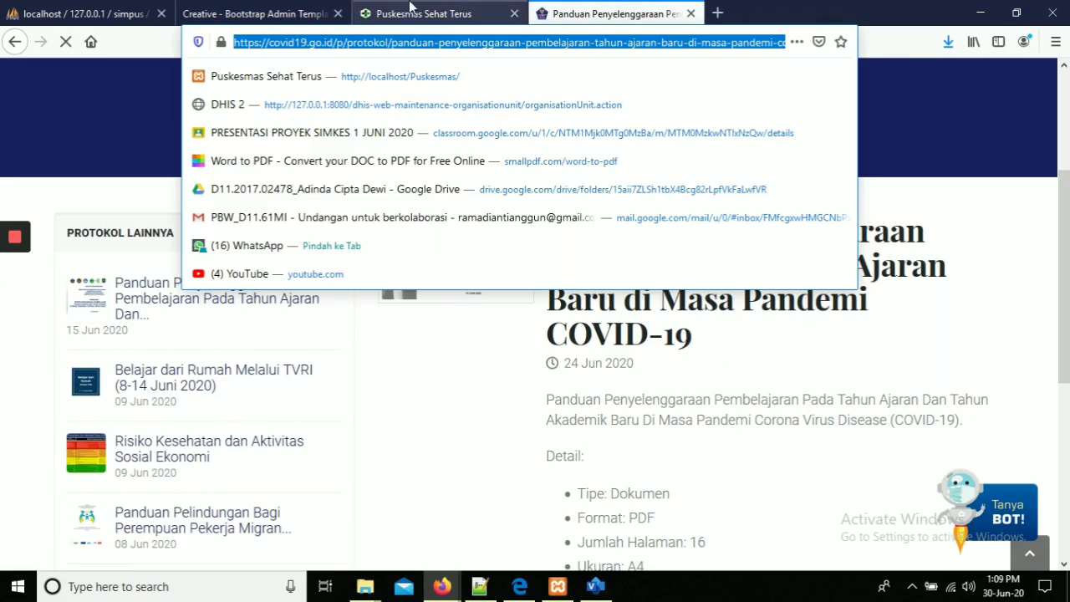
{"action": "left_click", "coordinate": [251, 14]}
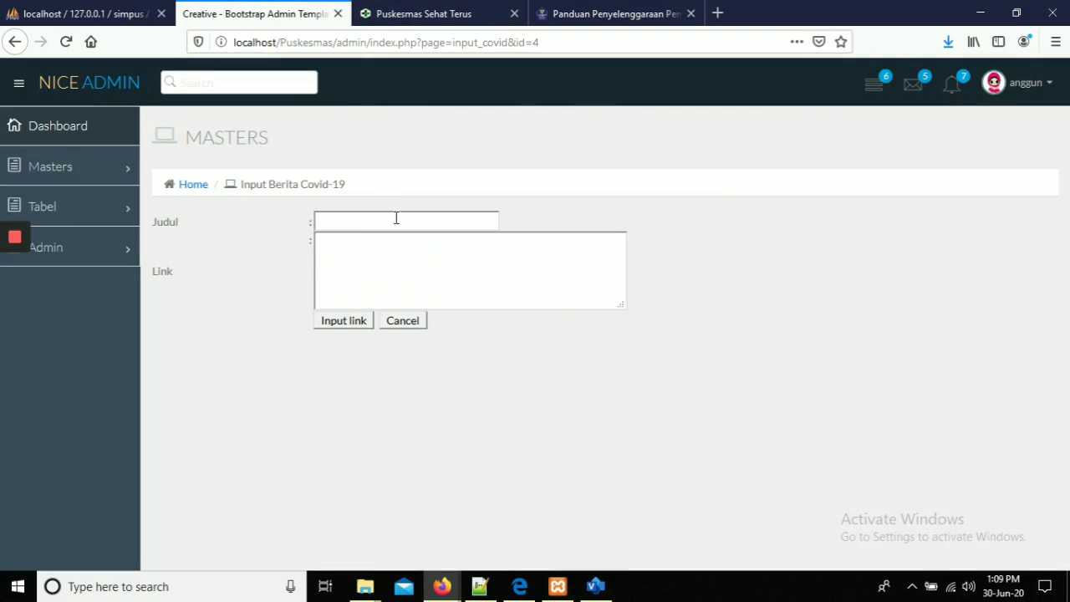
Add the Covid-19 link 'Panduan Penyelenggaraan Pendidikan tahun ajaran baru' using the pasted guide URL.
{"action": "left_click", "coordinate": [359, 246]}
{"action": "type", "text": "https://covid19.go.id/p/protokol/panduan-penyelenggaraan-pembelajaran-tahun-ajaran-baru-di-masa-pandemi-covid-19"}
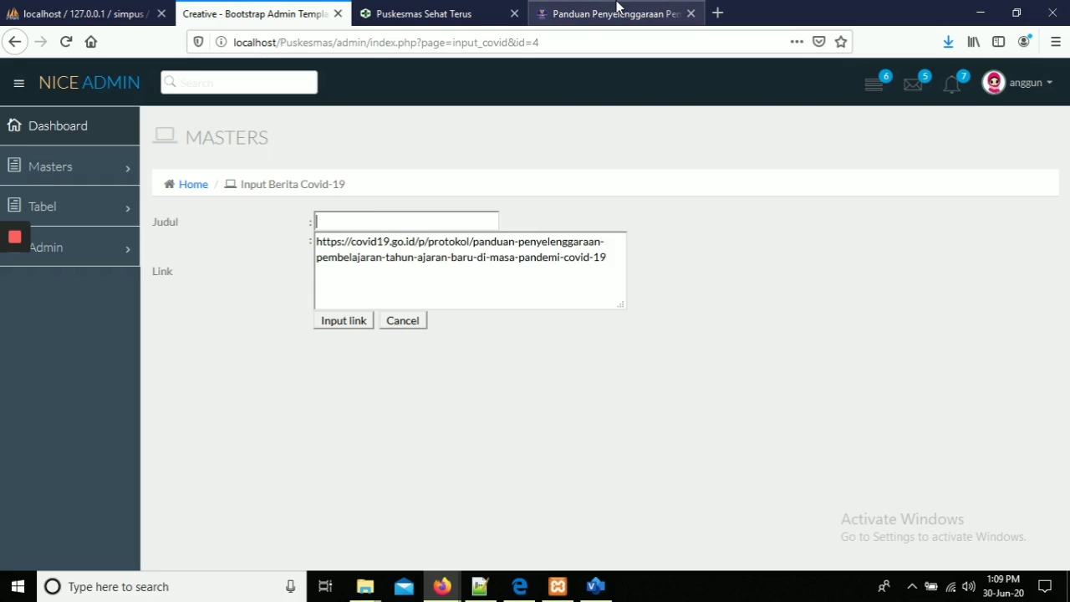
{"action": "type", "text": "Panduan Penye"}
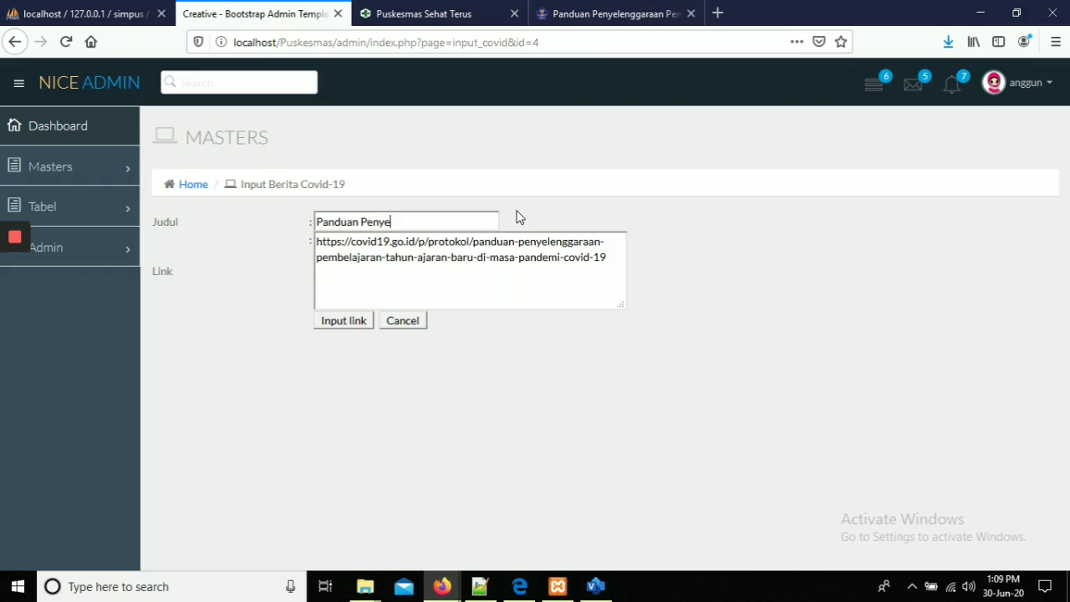
{"action": "type", "text": "lenggaraan Pendidikan"}
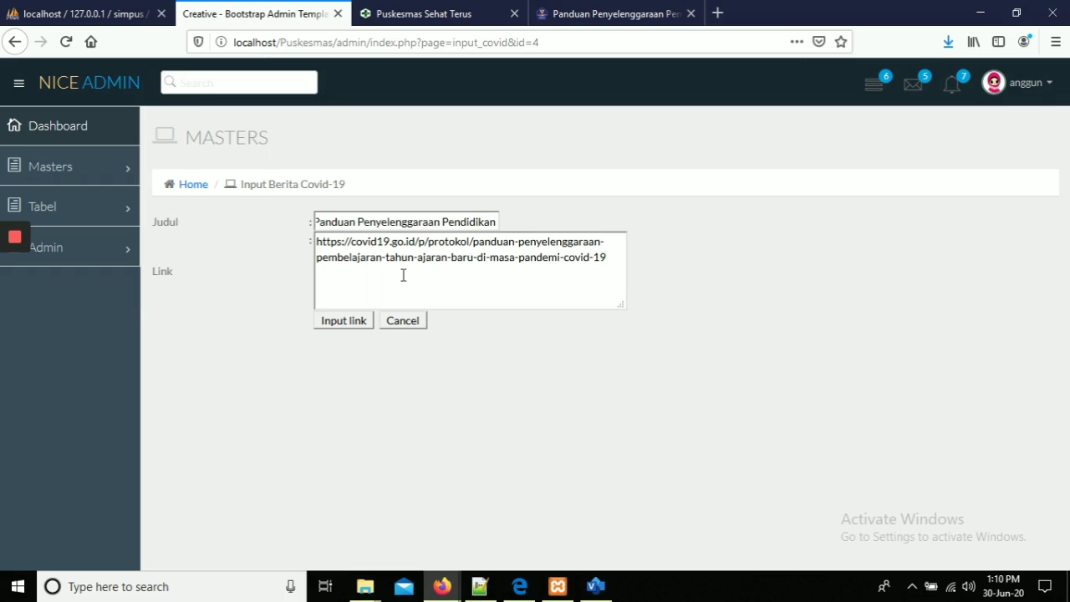
{"action": "type", "text": " tahun ajaran baru"}
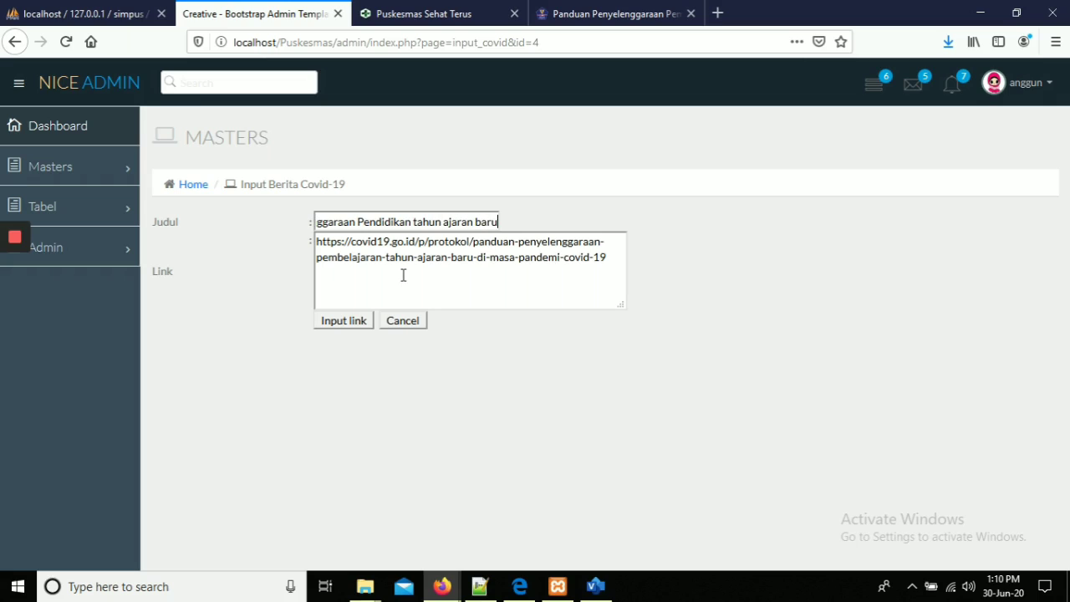
{"action": "left_click", "coordinate": [343, 324]}
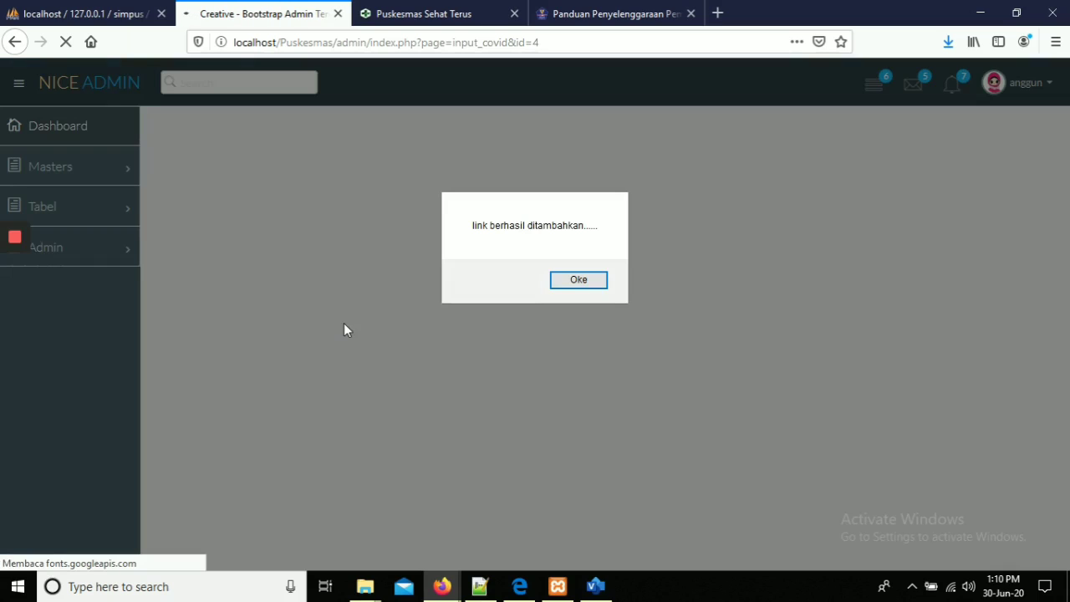
{"action": "left_click", "coordinate": [578, 281]}
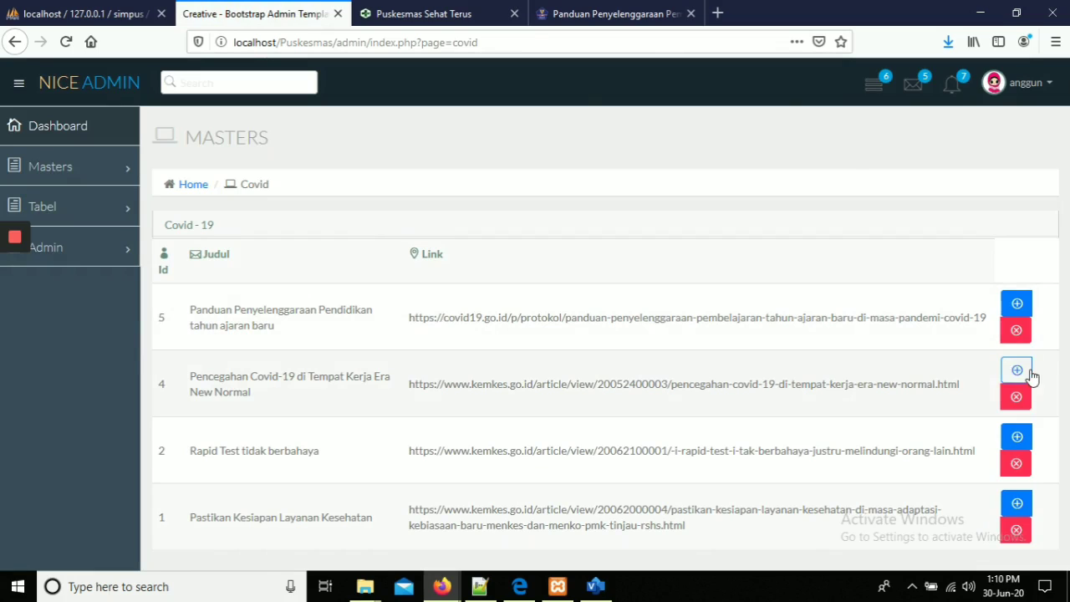
Check the public COVID-19 page lists 'Panduan Penyelenggaraan Pendidikan tahun ajaran baru' first.
{"action": "left_click", "coordinate": [458, 10]}
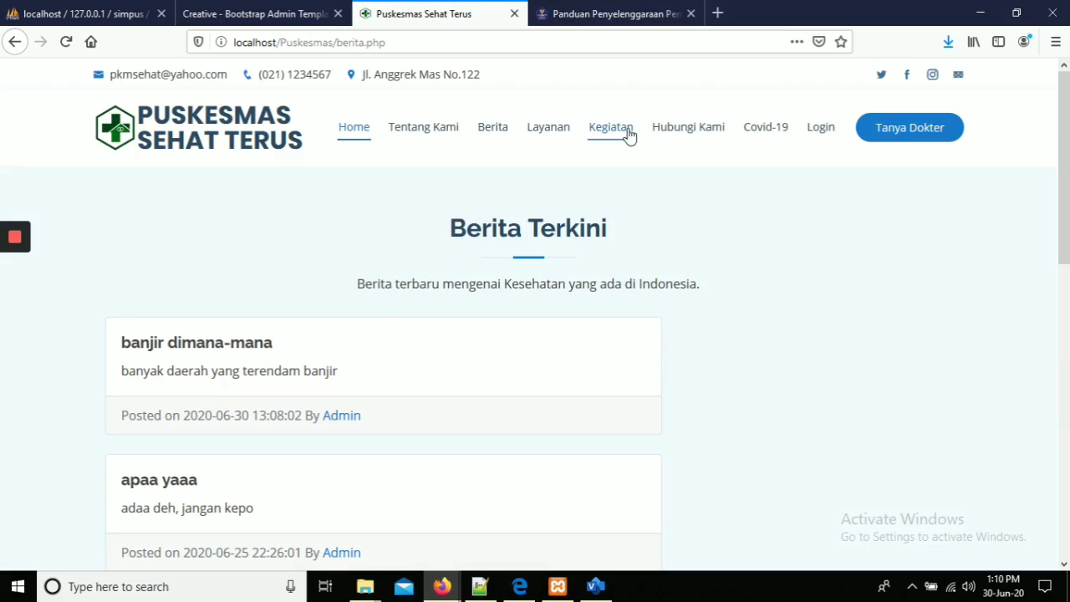
{"action": "left_click", "coordinate": [749, 136]}
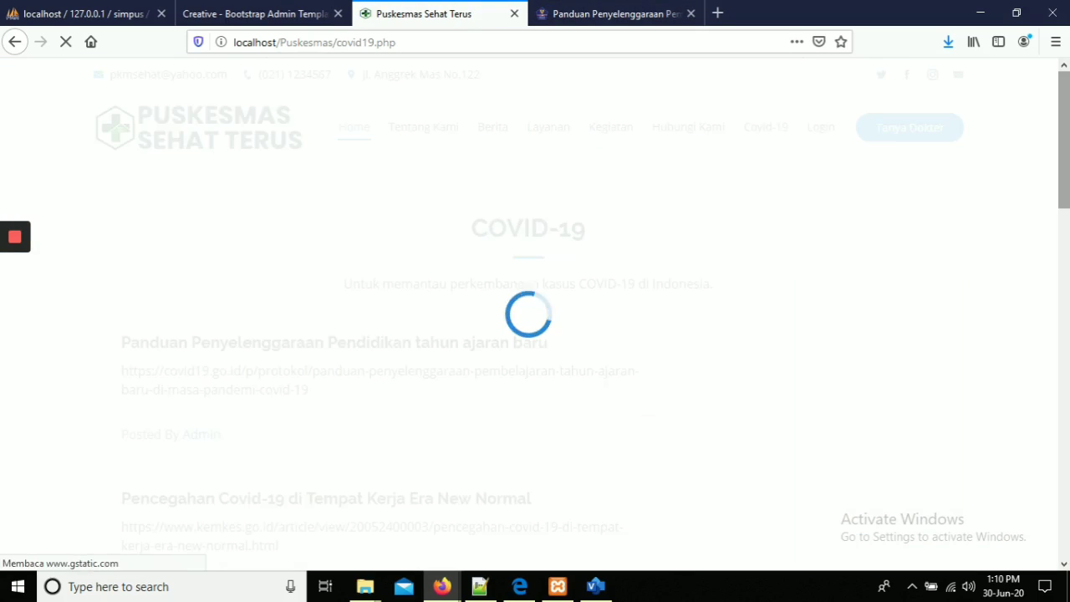
{"action": "mouse_move", "coordinate": [1066, 109]}
{"action": "left_mouse_down"}
{"action": "mouse_move", "coordinate": [1067, 234]}
{"action": "mouse_move", "coordinate": [1067, 114]}
{"action": "left_mouse_up"}
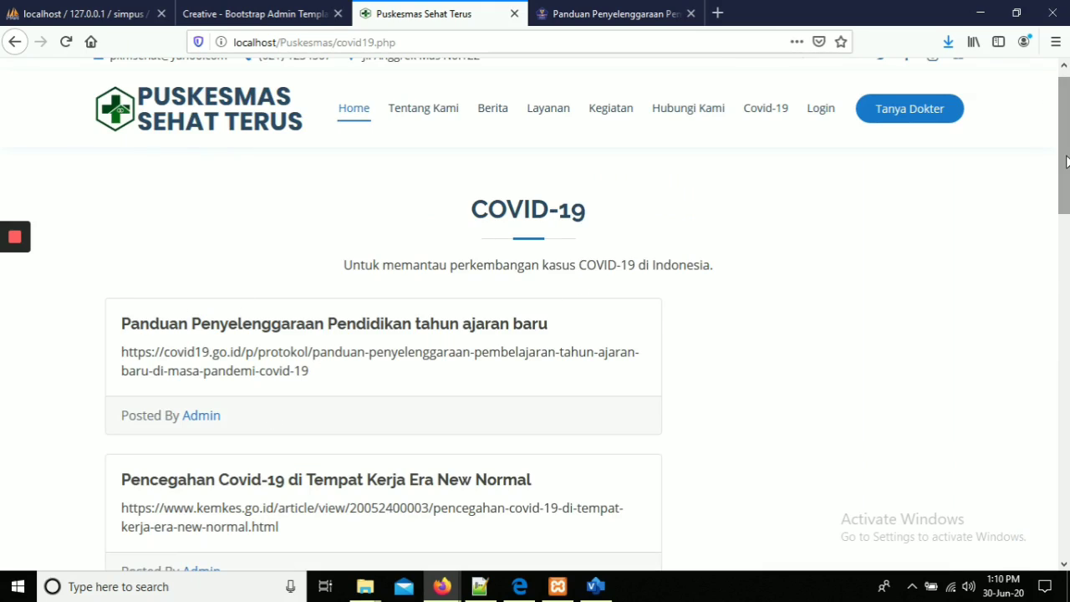
{"action": "left_click_drag", "start_coordinate": [1064, 161], "coordinate": [1066, 209]}
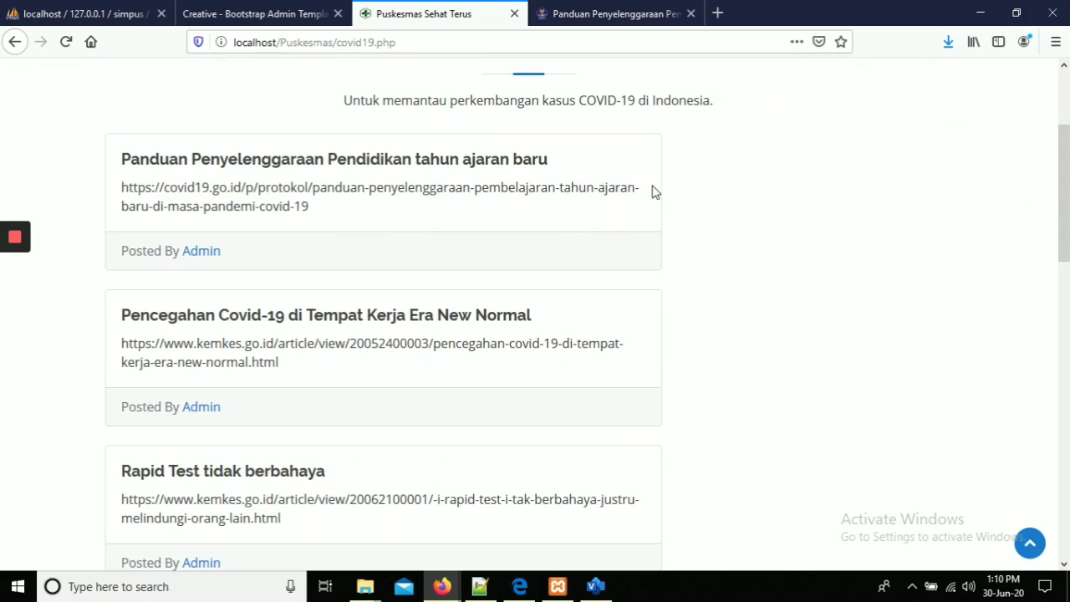
{"action": "scroll", "coordinate": [383, 335], "scroll_direction": "down", "scroll_amount": 3}
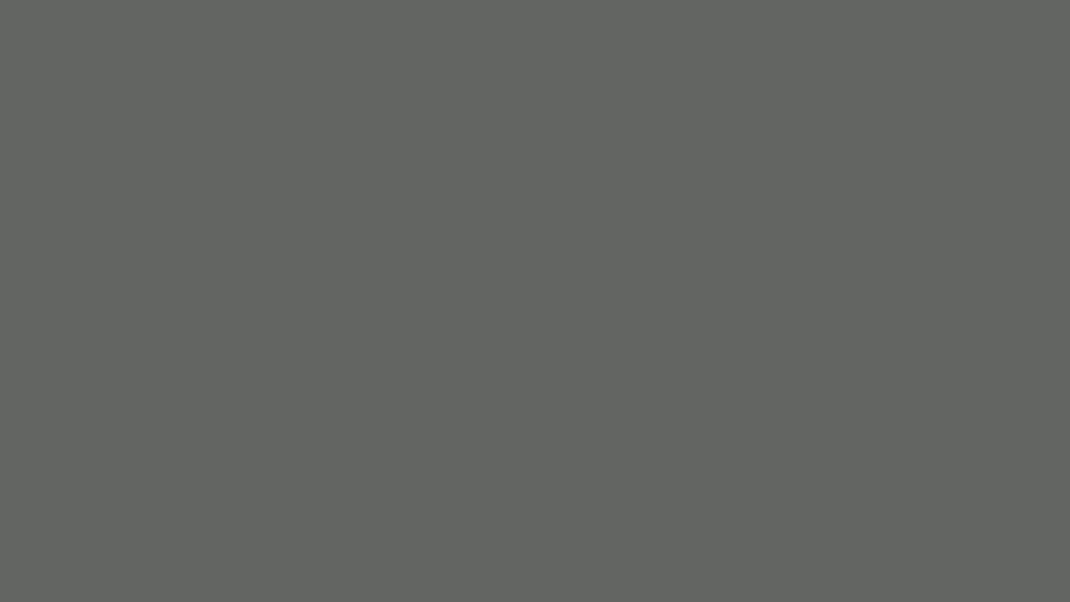